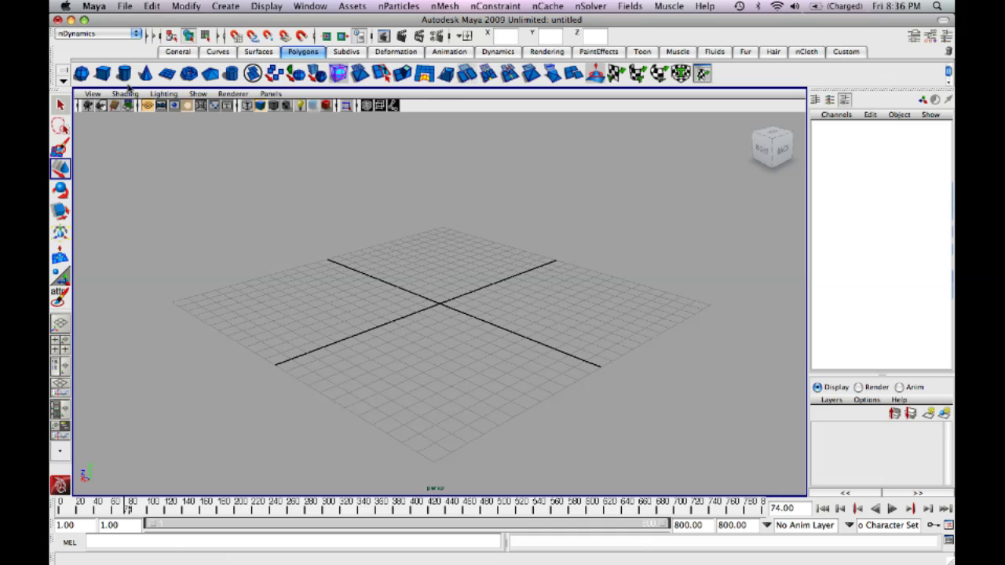
- Create a polygon plane at the origin with 20 width subdivisions and 20 height subdivisions
click(167, 73)
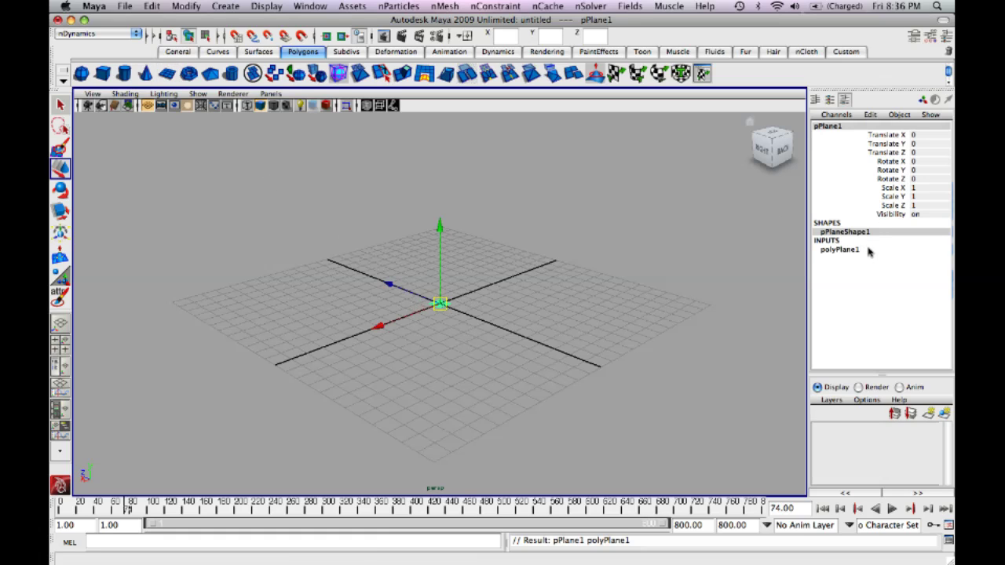
click(841, 250)
double_click(923, 276)
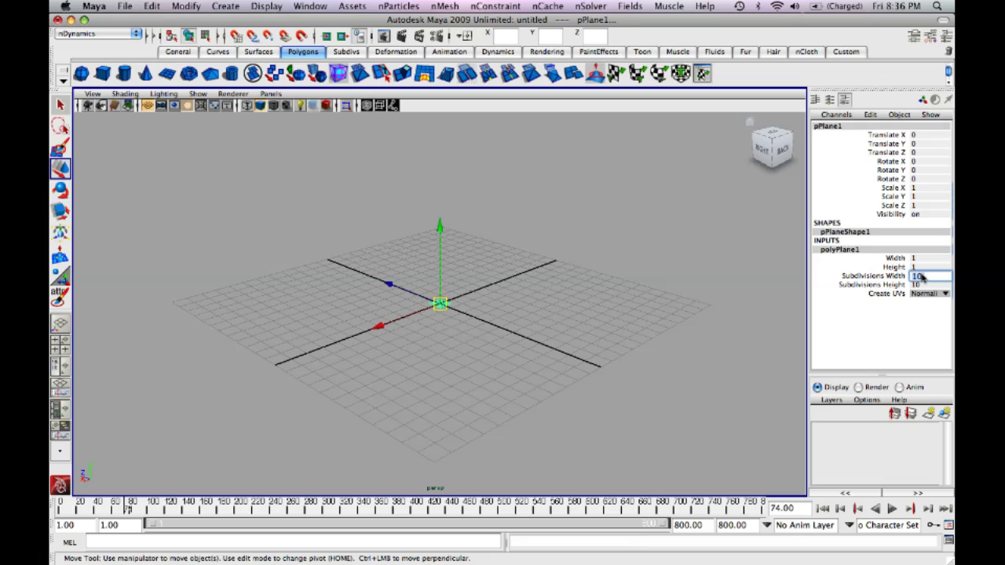
text(20)
key(Tab)
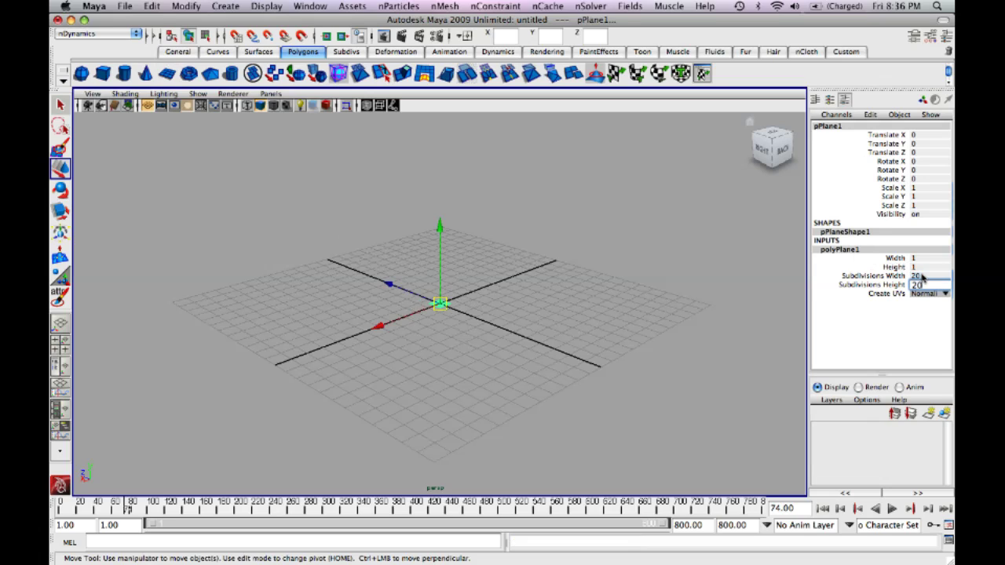
key(Return)
- Set the plane's width and height to 15
double_click(923, 258)
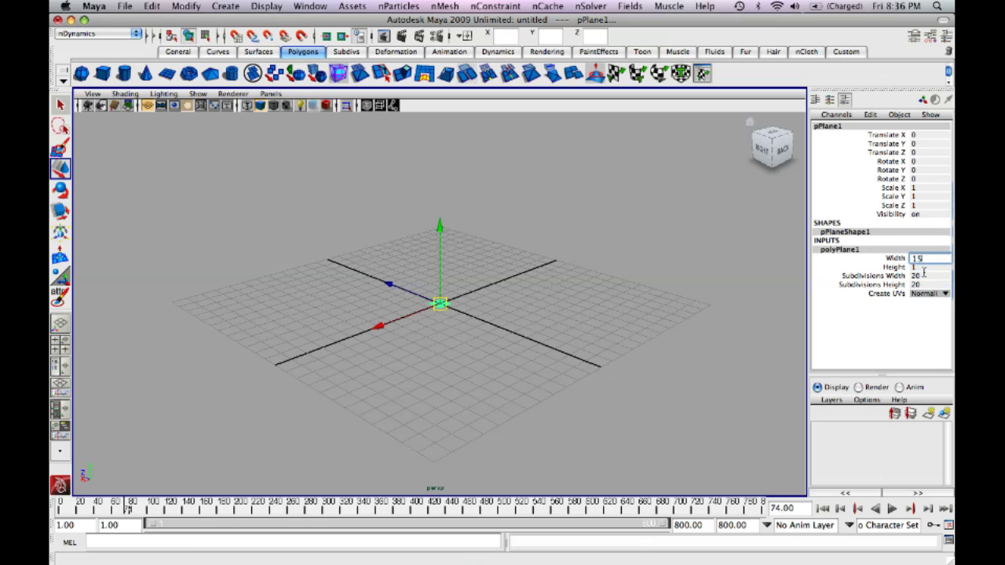
text(15)
key(Tab)
text(15)
double_click(925, 259)
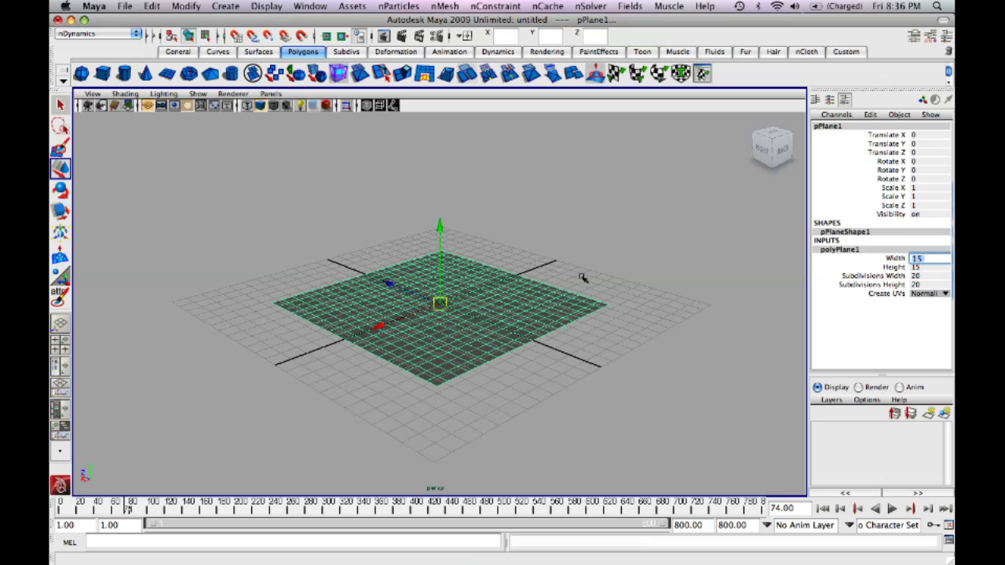
- Convert the plane to nCloth and confirm 800 as the end frame of the playback range
alt+drag(510, 297, 440, 312)
right_click(495, 310)
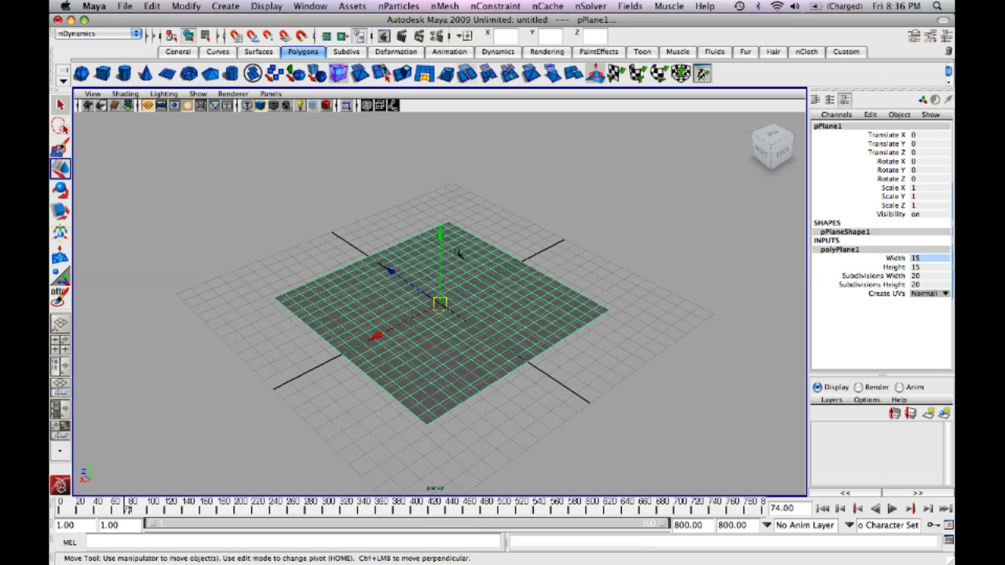
click(443, 7)
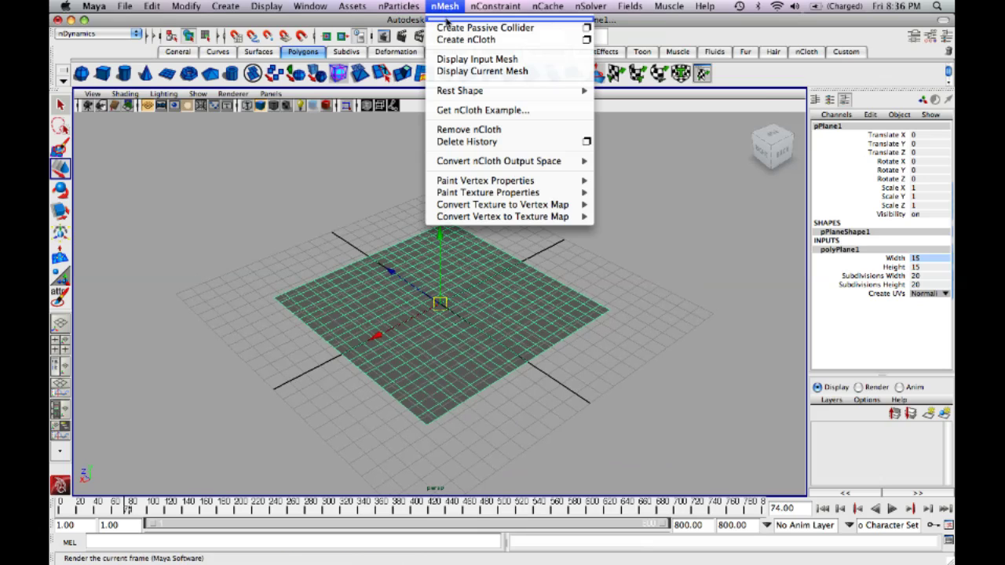
click(454, 40)
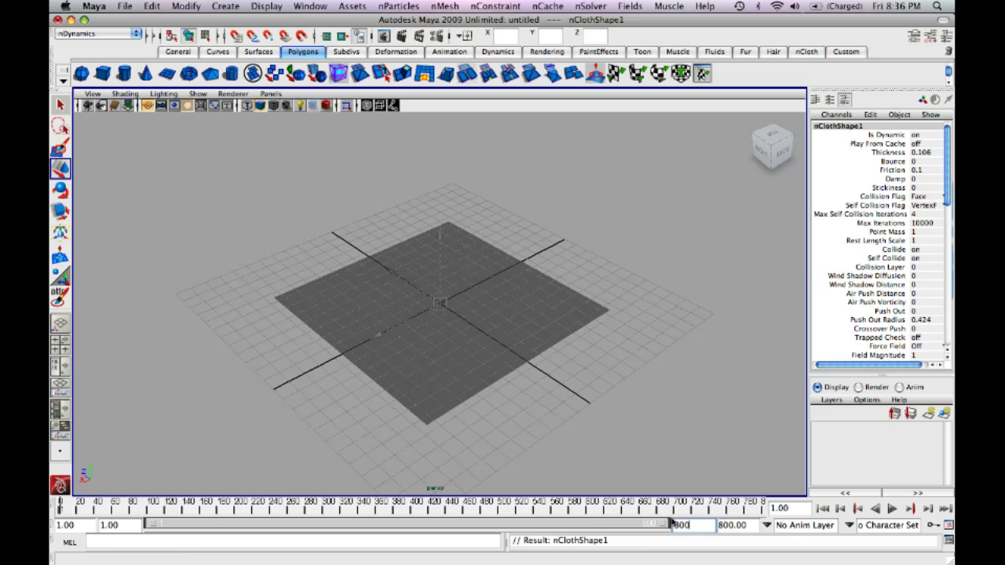
key(Return)
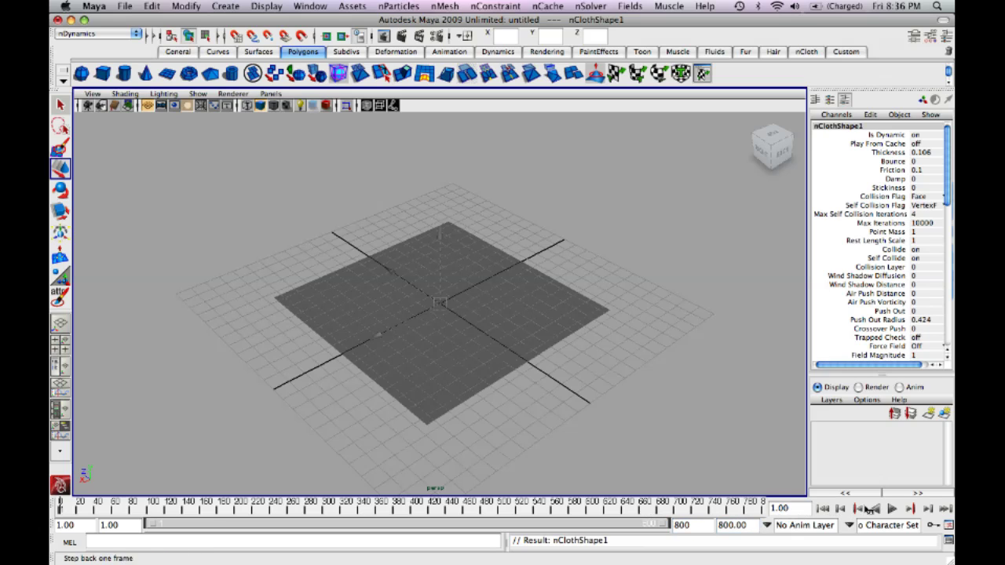
- Play the unconstrained cloth simulation briefly, stop it and return to the first frame
click(892, 509)
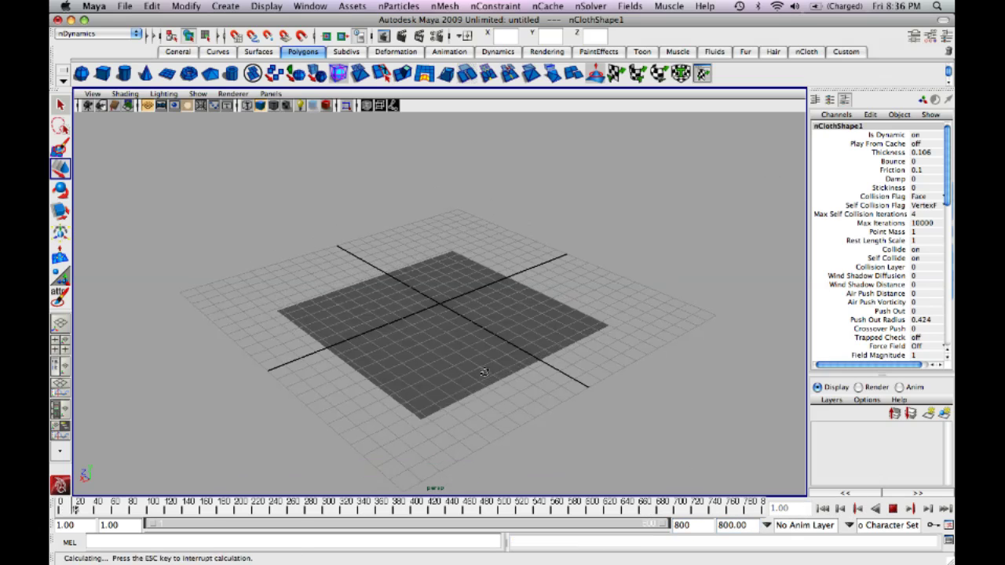
click(895, 509)
click(824, 511)
- Select the four corner vertices of the cloth plane and apply a Transform nConstraint to them
alt+drag(353, 263, 377, 299)
click(466, 385)
right_drag(460, 325, 407, 328)
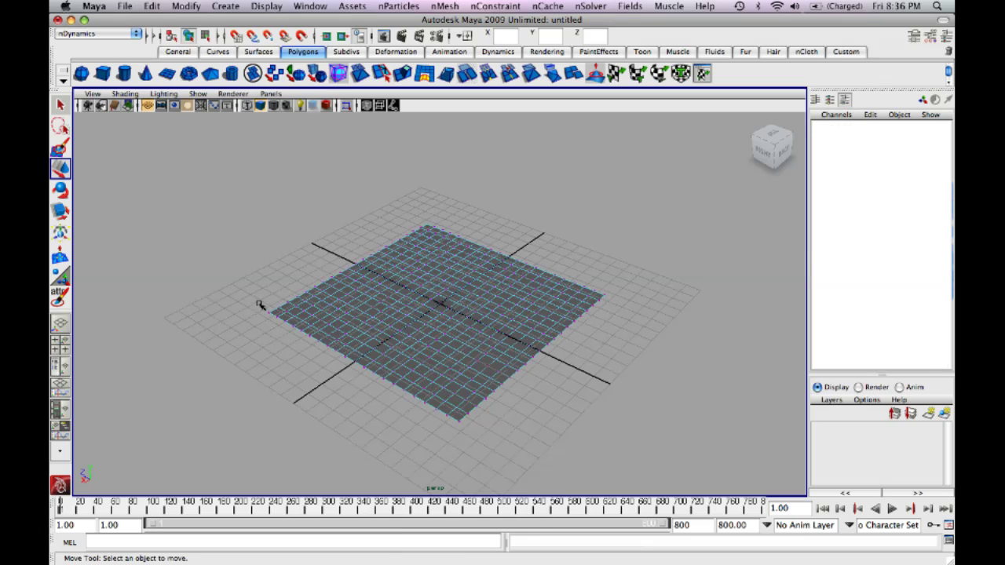
drag(259, 305, 271, 325)
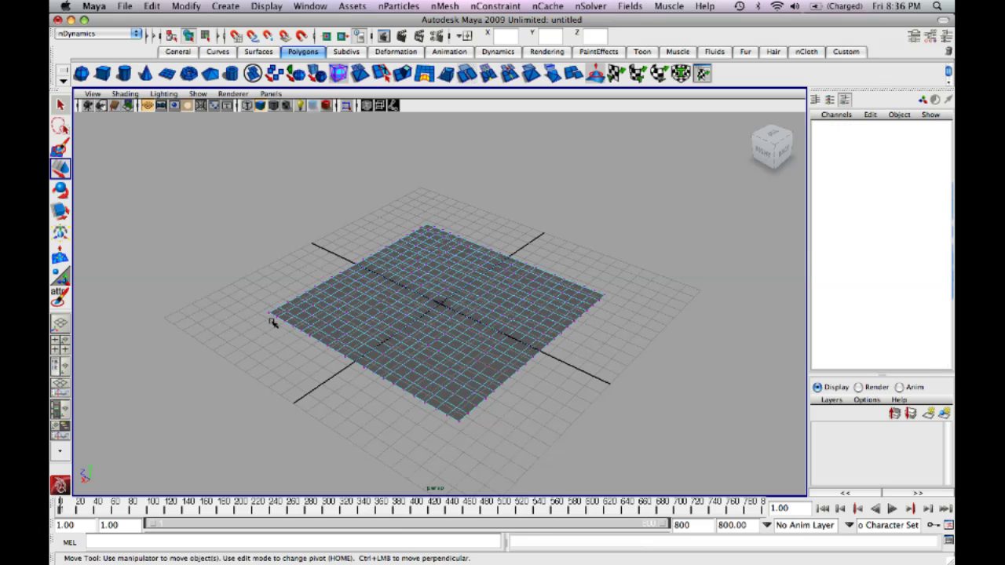
shift+click(433, 227)
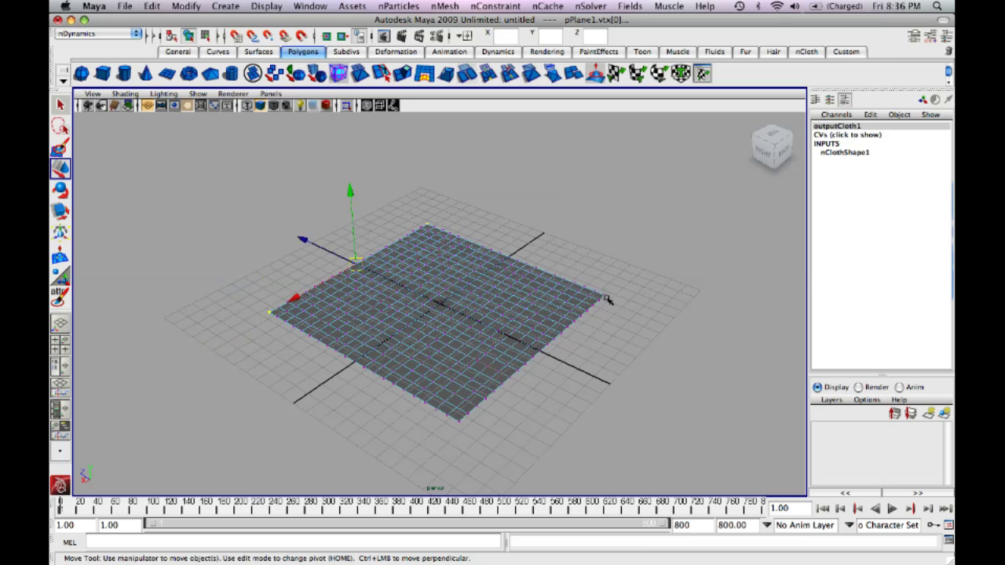
shift+click(606, 299)
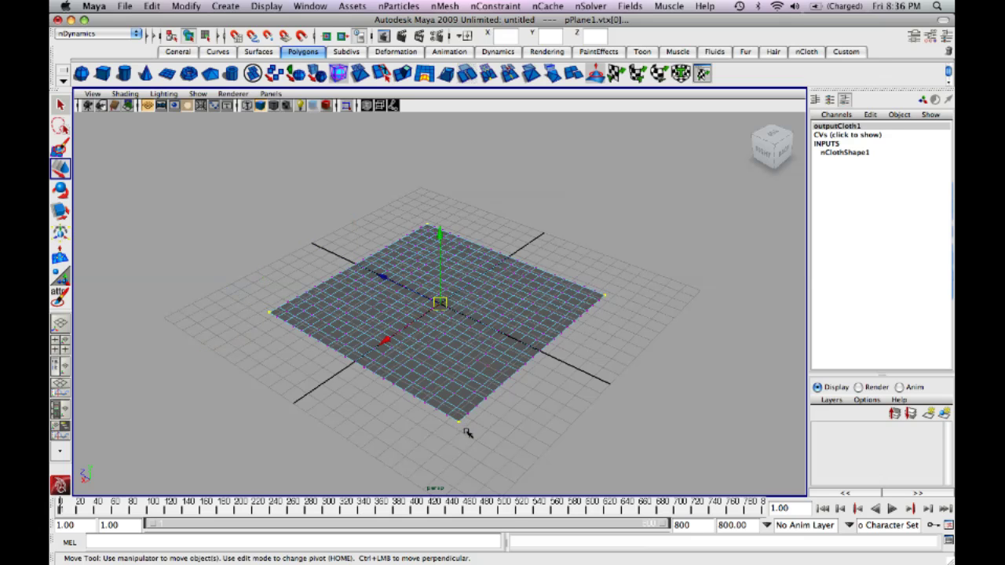
alt+drag(484, 453, 478, 427)
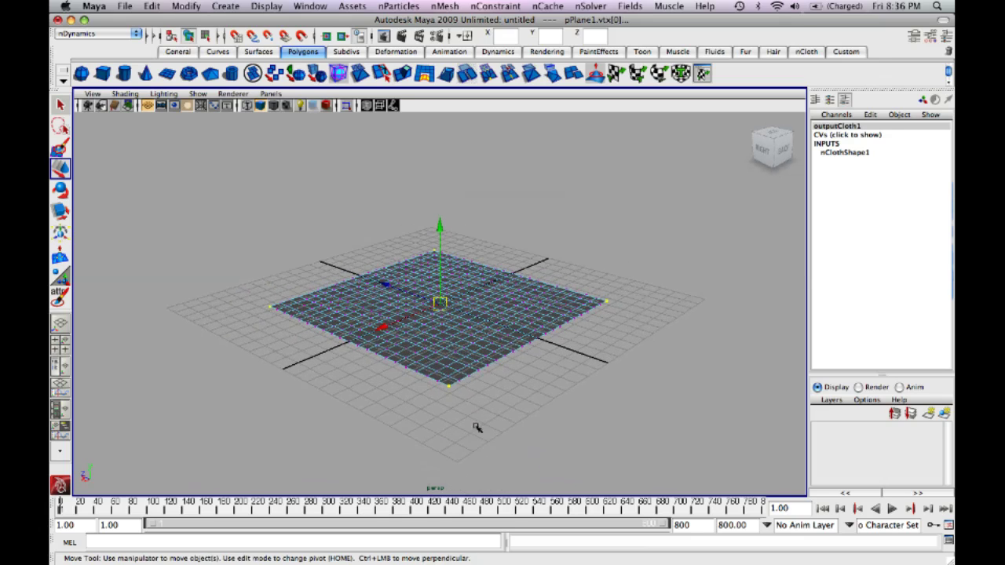
click(518, 5)
click(507, 27)
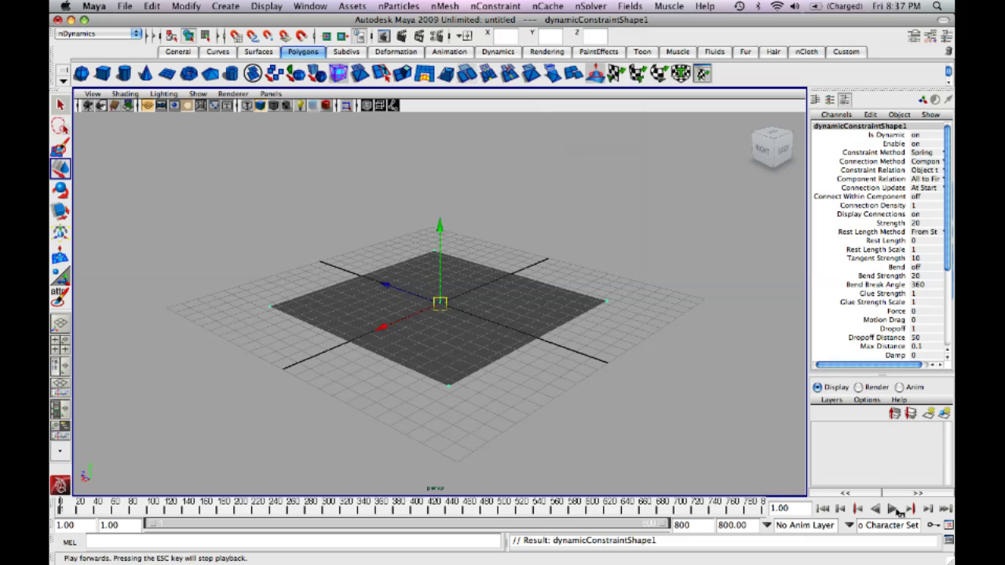
- Play the simulation to check how the pinned cloth sags, stop it and return to the first frame
click(896, 509)
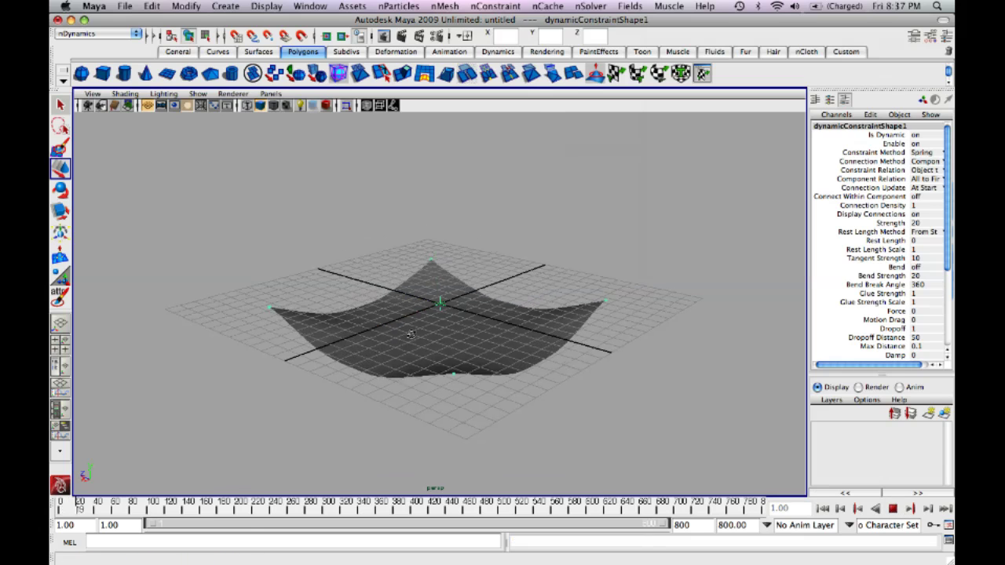
alt+drag(414, 316, 415, 370)
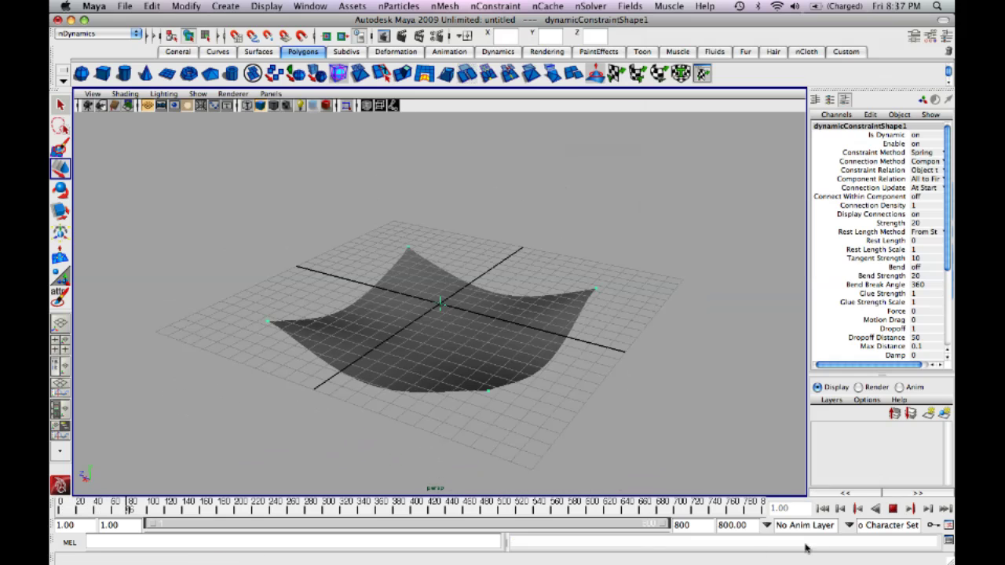
click(888, 509)
key(w)
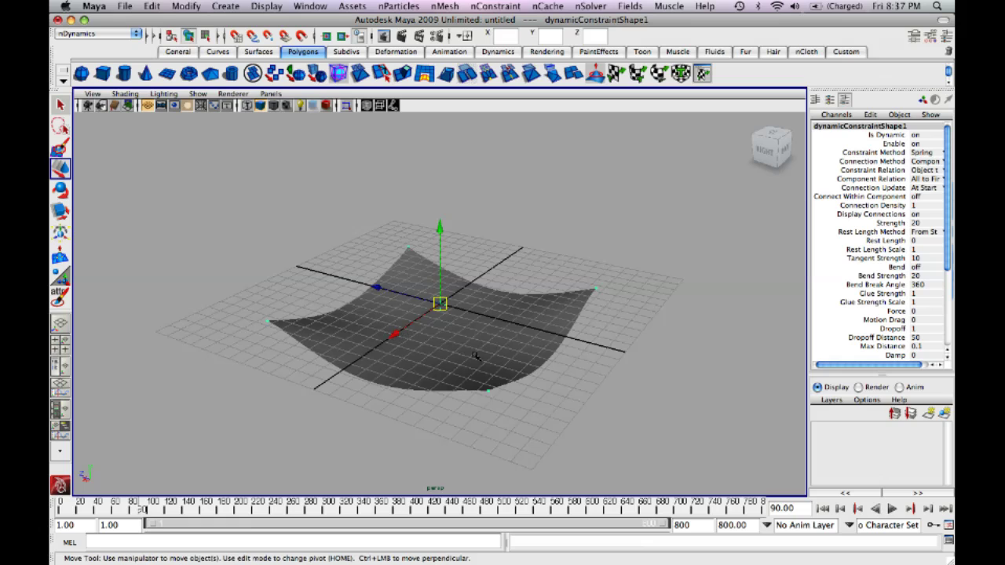
click(823, 509)
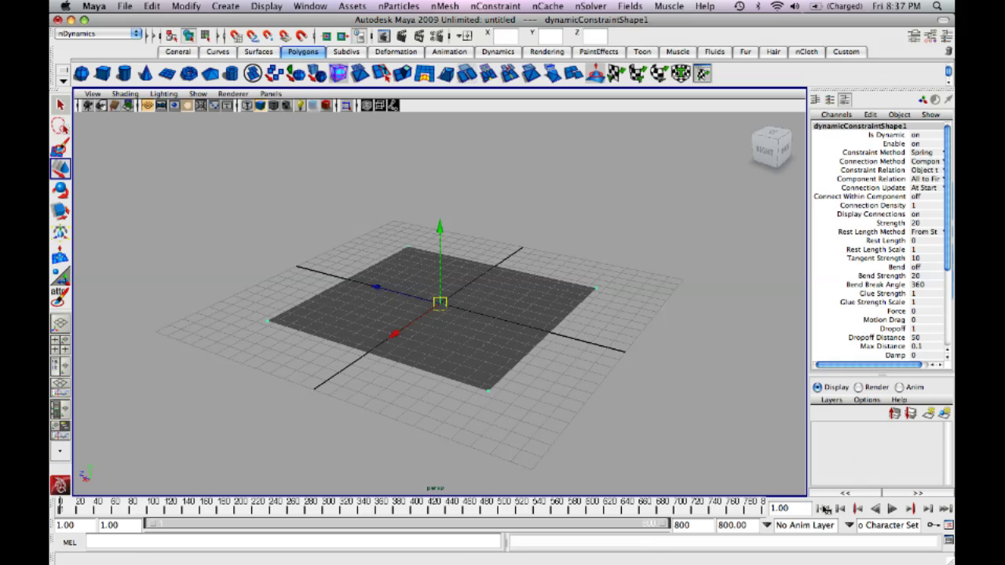
- Try to emit nParticles from the selected dynamic constraint
mouse_move(471, 334)
alt+mouse_down()
mouse_move(454, 283)
mouse_move(462, 333)
alt+mouse_up()
click(398, 6)
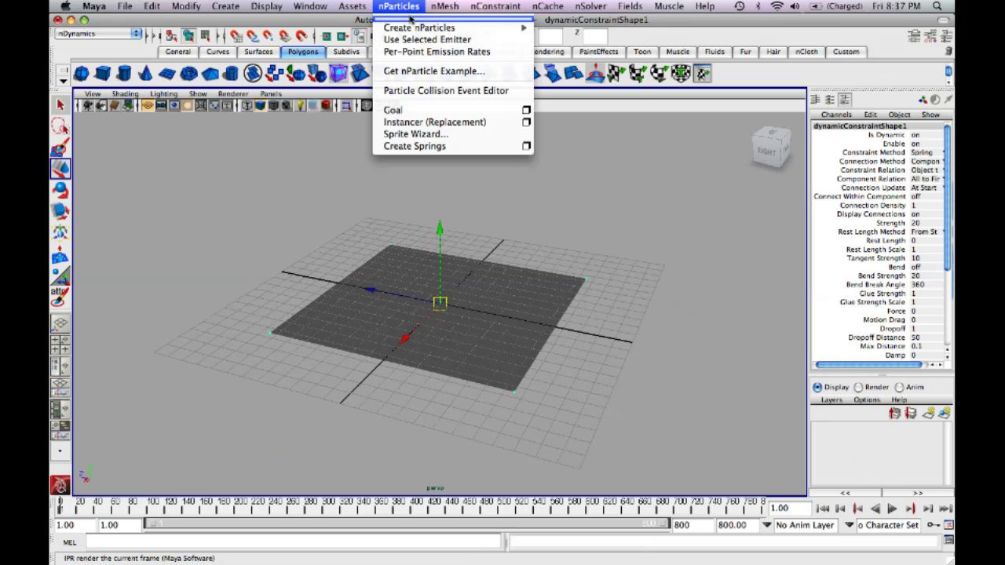
mouse_move(411, 29)
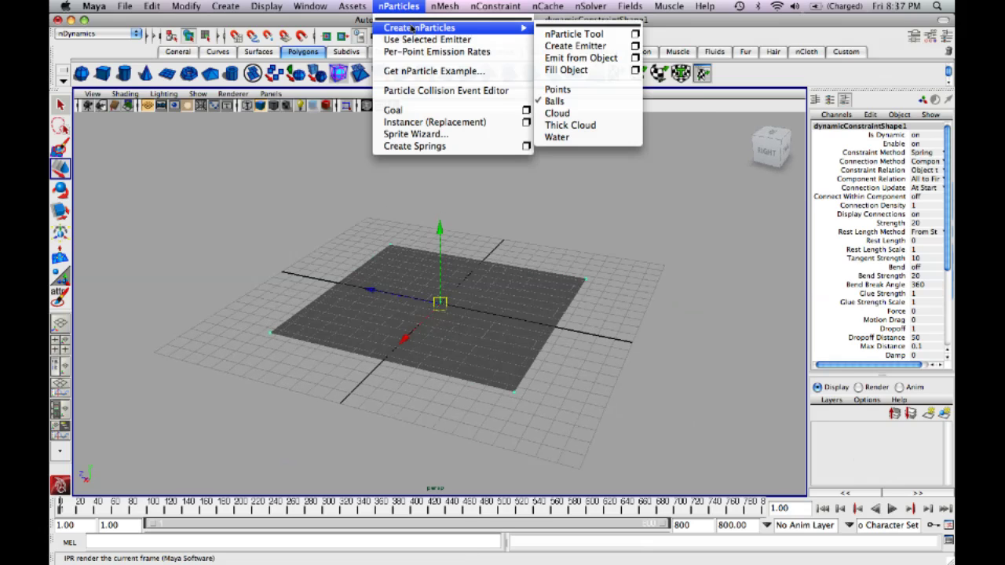
click(566, 57)
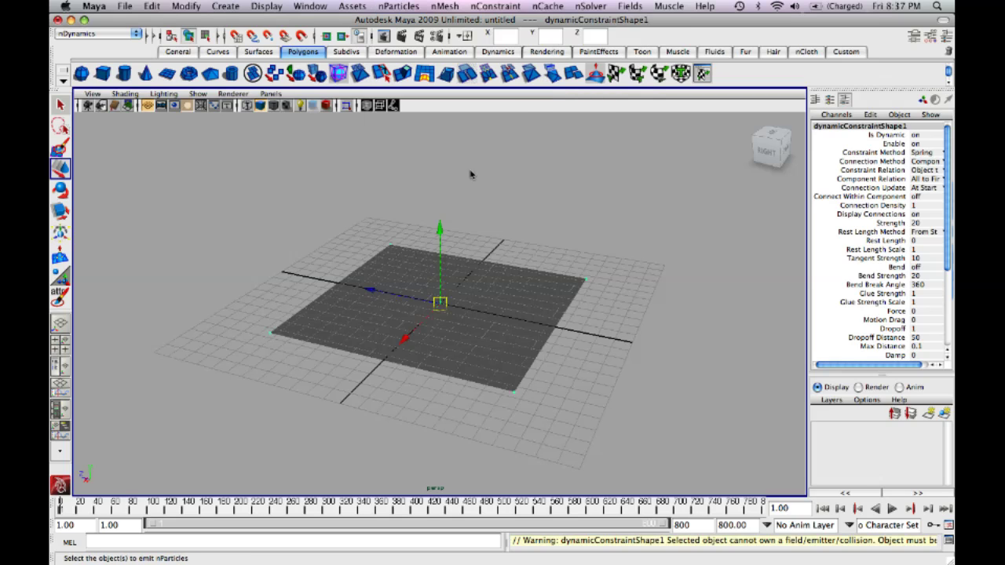
key(alt+v)
- Create an nParticle emitter and raise it above the cloth to about 5.97 in Y
click(402, 6)
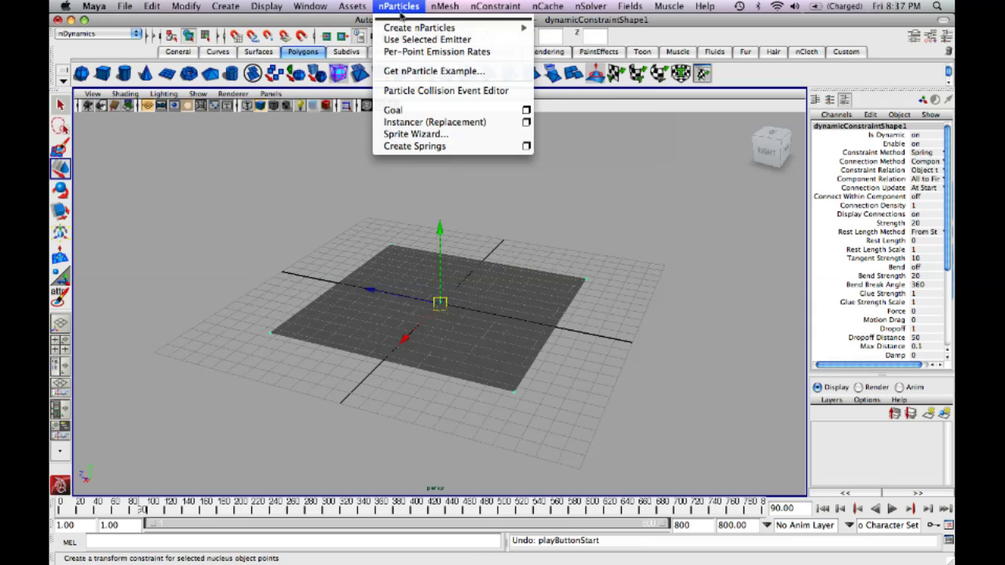
mouse_move(419, 27)
click(567, 44)
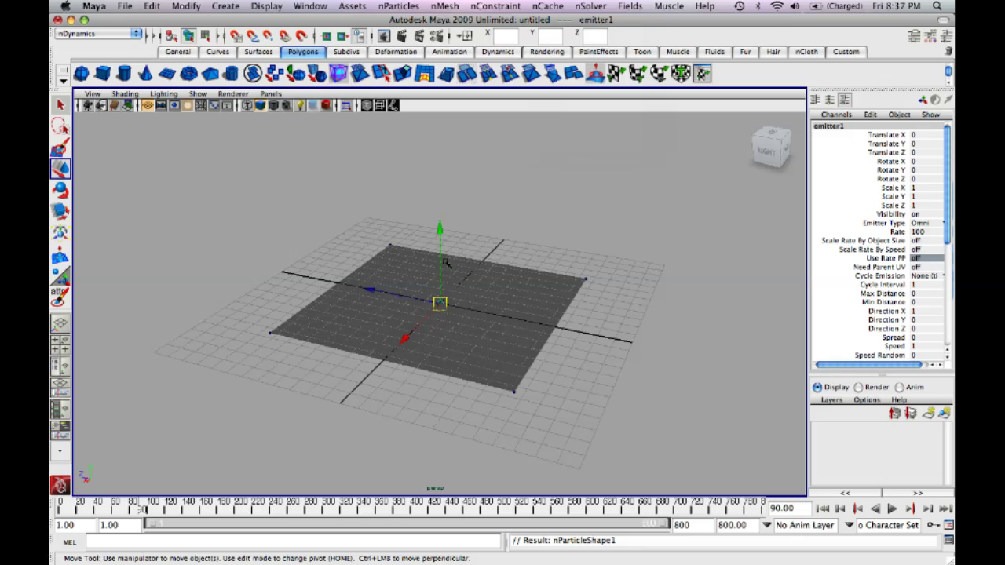
drag(441, 259, 453, 164)
alt+drag(495, 355, 505, 335)
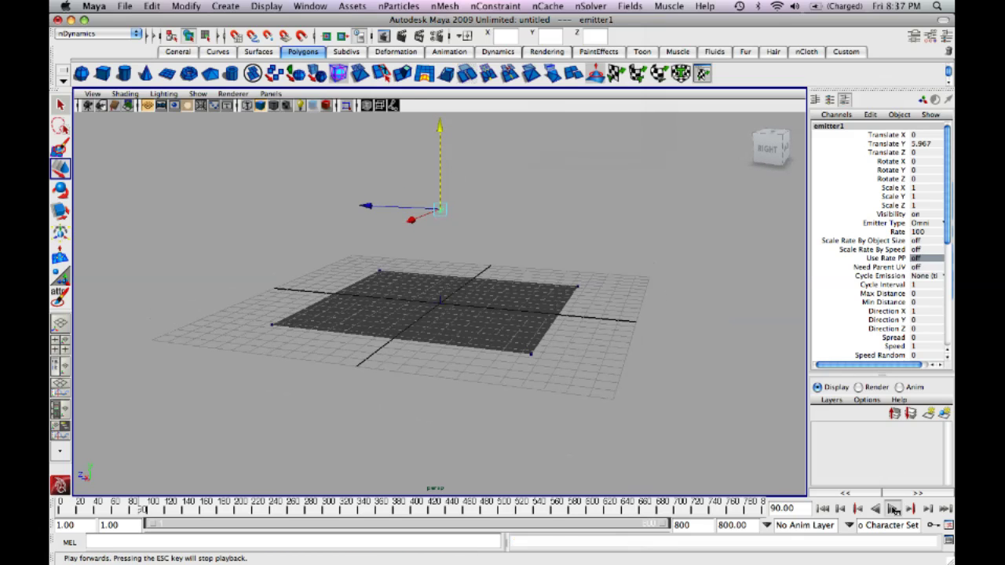
- Play the simulation from the first frame and examine how the emitted balls collide with the cloth, stopping playback at the end
click(894, 509)
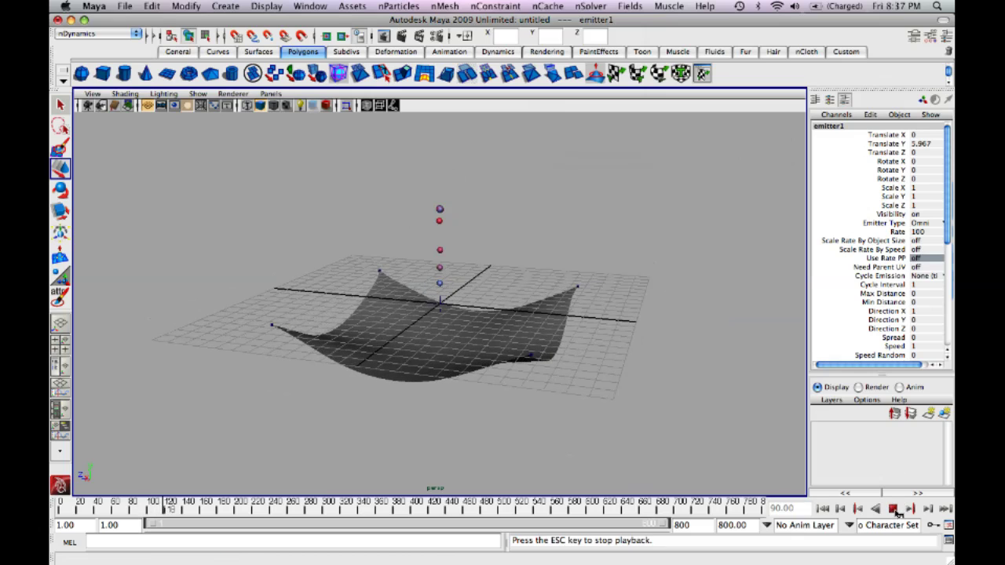
click(895, 510)
click(825, 509)
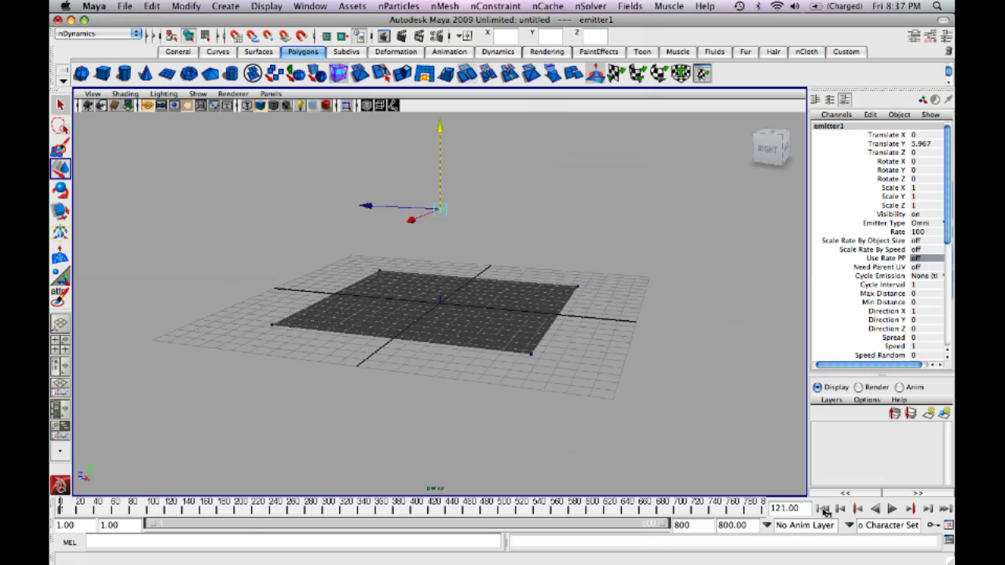
click(893, 510)
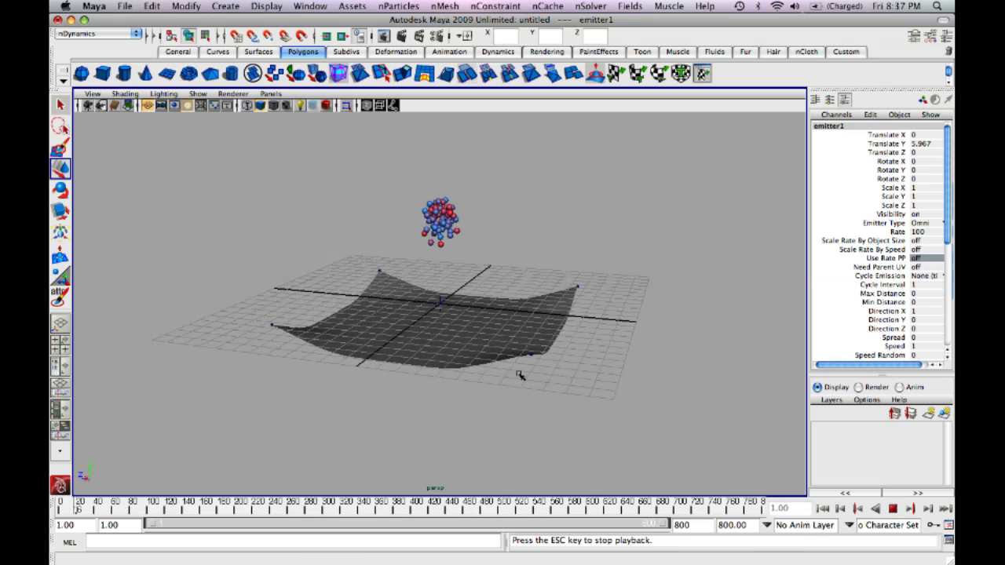
alt+drag(500, 387, 501, 358)
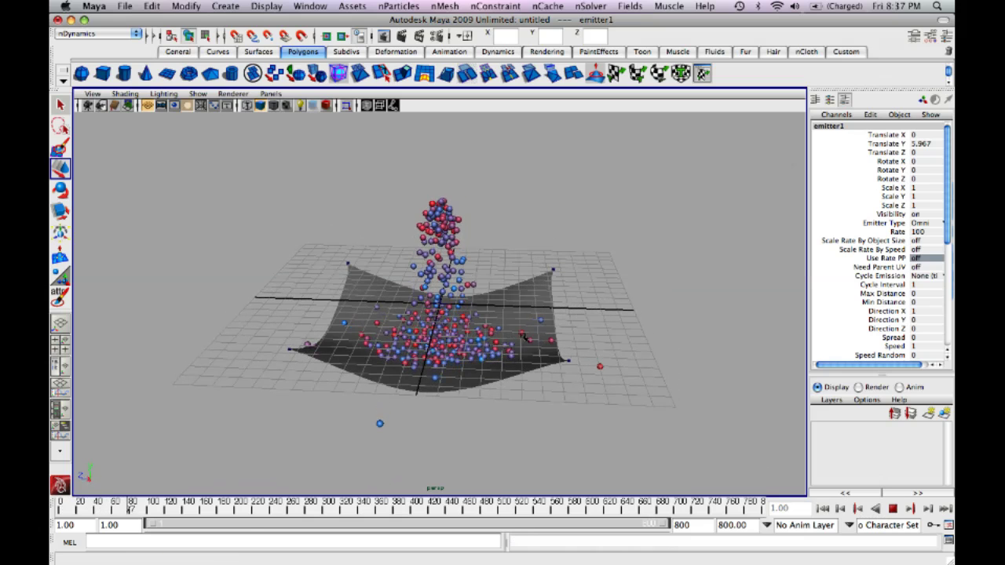
alt+drag(579, 350, 542, 359)
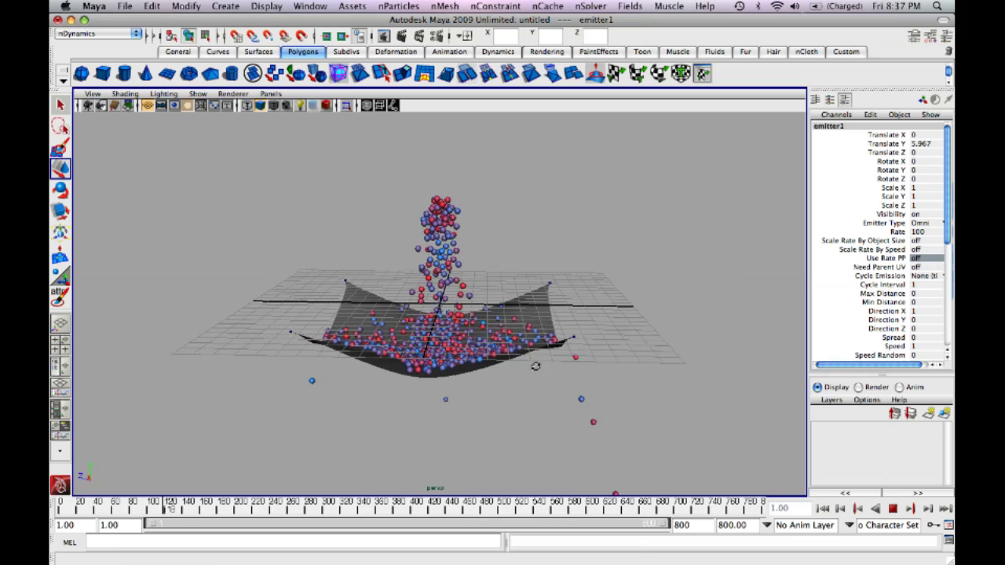
click(893, 510)
- Create a second polygon plane, scale it uniformly to about 22.59 and lower it beneath the cloth to about -6.47 in Y
scroll(434, 255, down, 2)
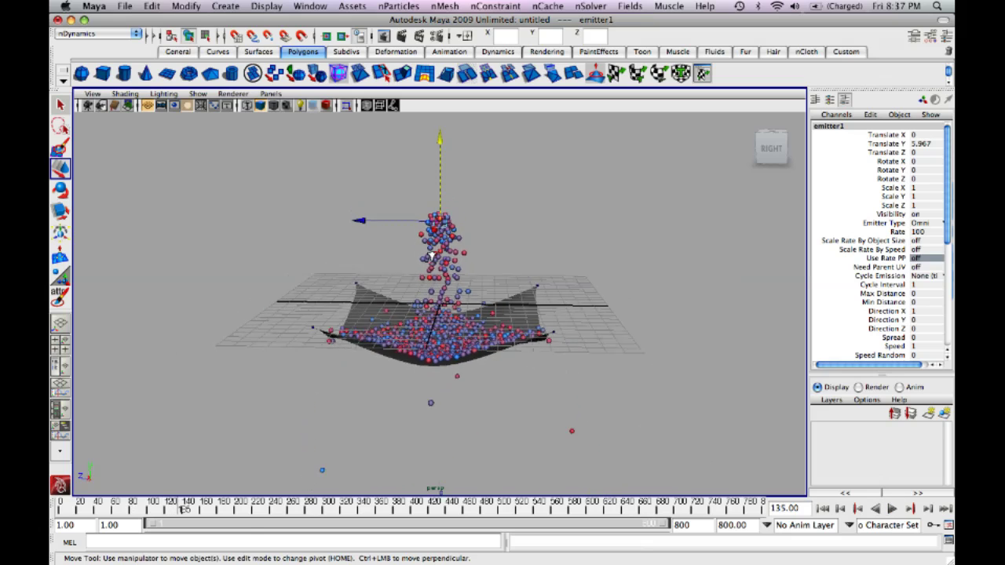
alt+drag(467, 336, 470, 319)
click(166, 73)
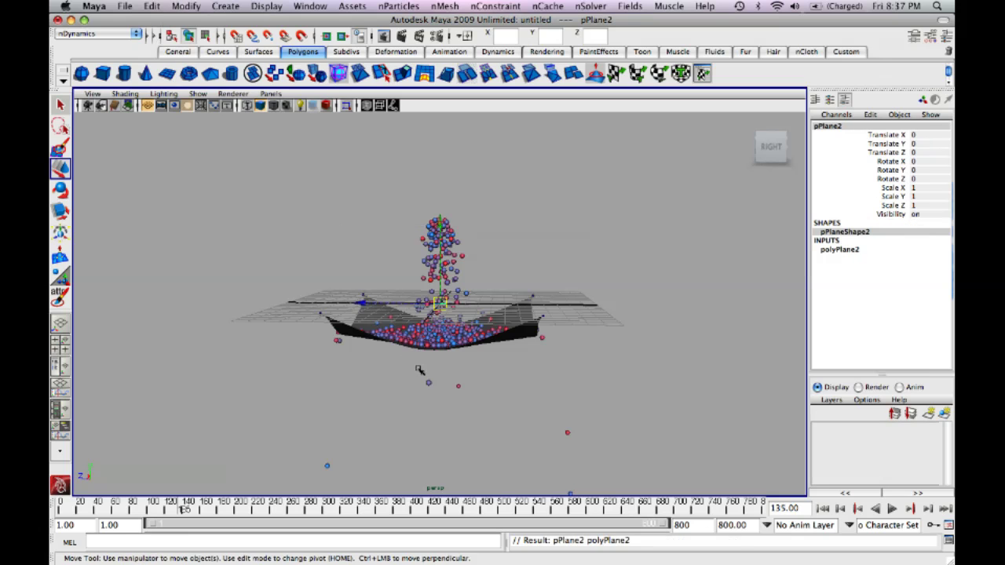
key(r)
alt+drag(445, 313, 638, 422)
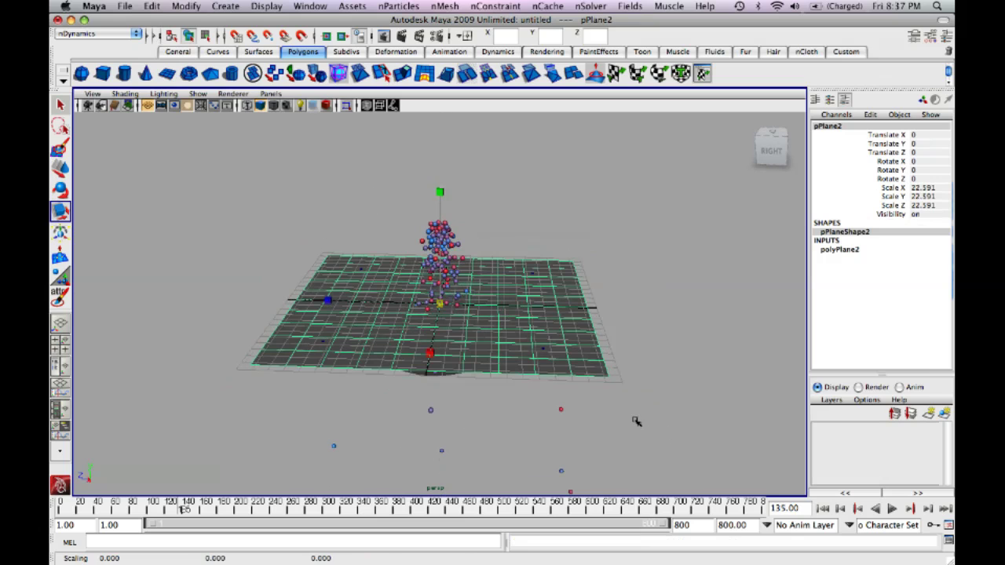
key(w)
drag(441, 225, 440, 304)
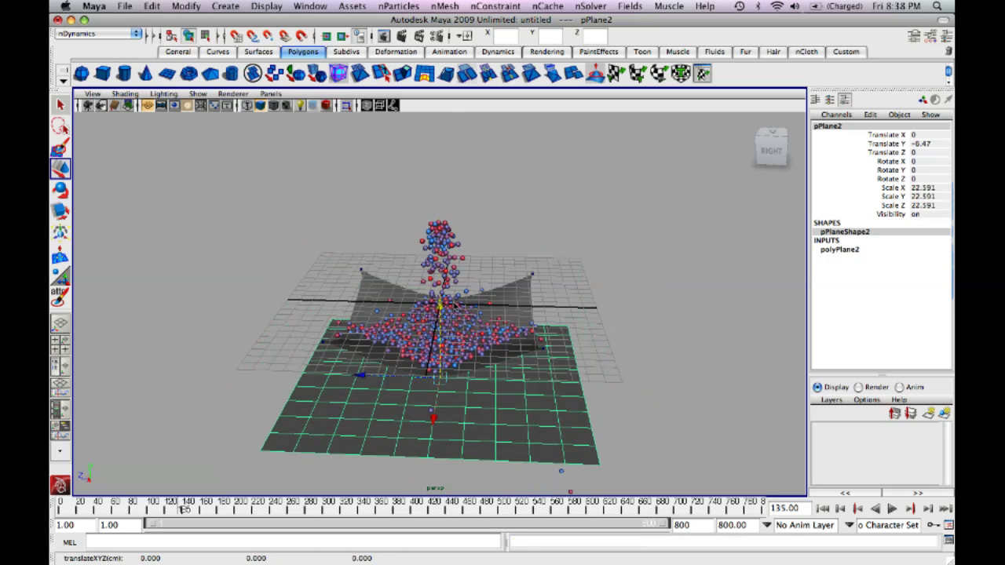
- Make the large floor plane beneath the cloth a passive collider
alt+drag(492, 359, 503, 339)
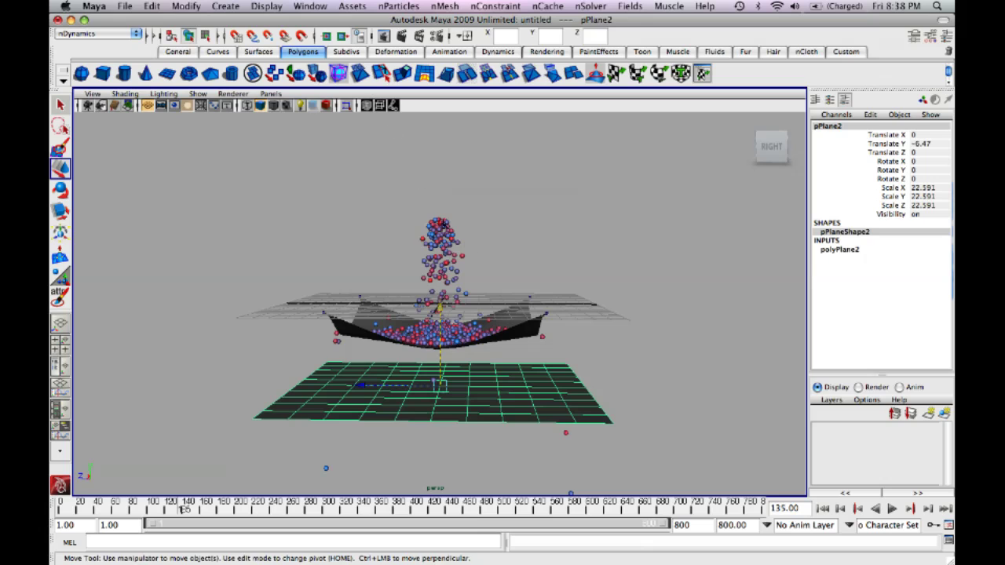
click(444, 6)
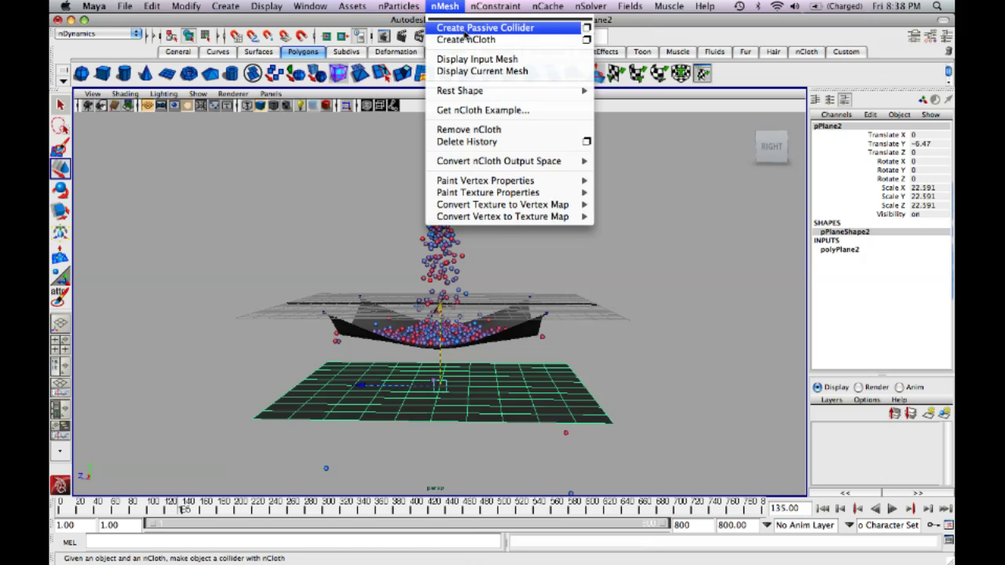
click(466, 28)
- Play the simulation from the first frame and examine how the falling balls collide with the cloth and the floor plane, stopping playback at the end
click(826, 511)
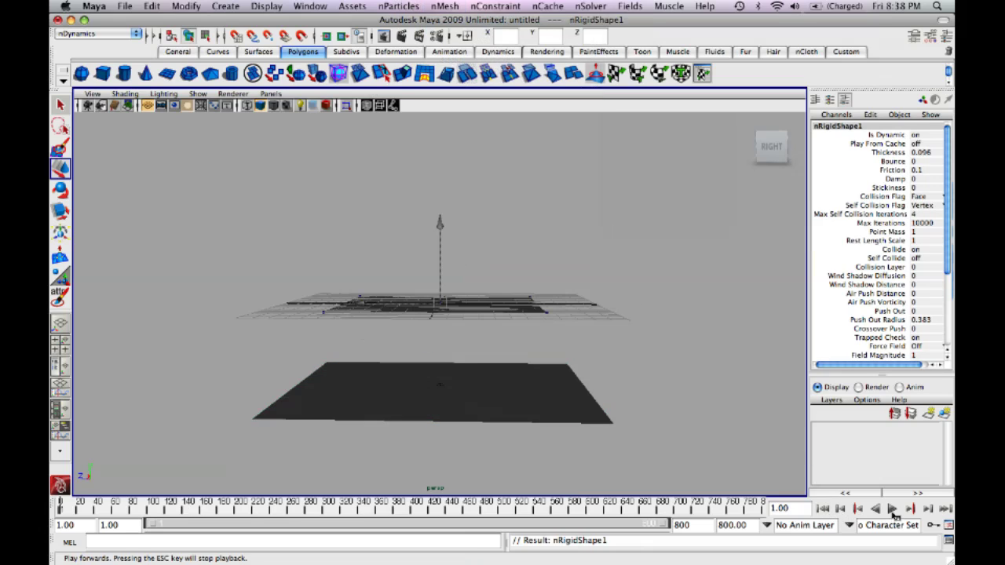
click(893, 510)
mouse_move(487, 411)
alt+mouse_down()
mouse_move(479, 404)
mouse_move(479, 424)
mouse_move(503, 413)
alt+mouse_up()
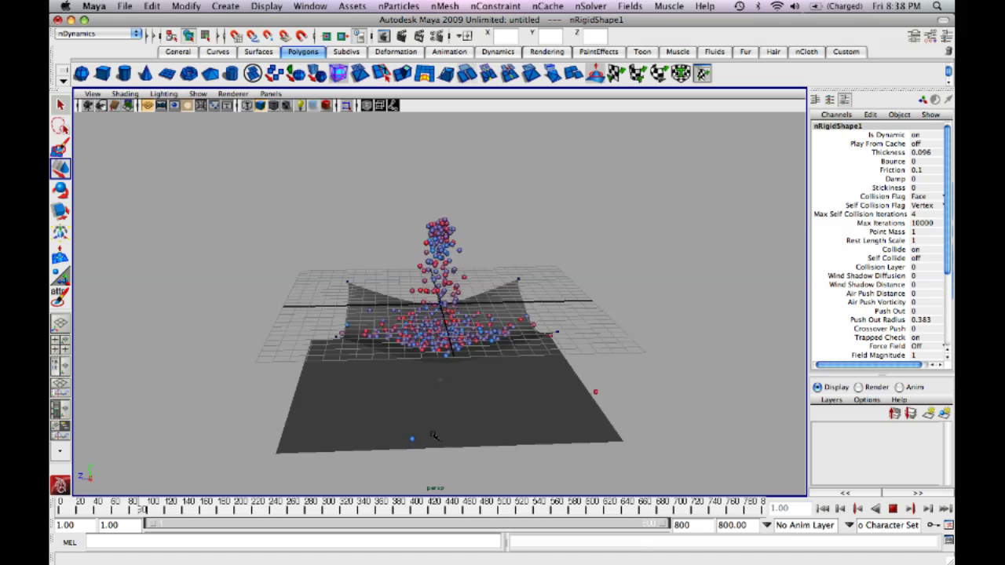
alt+drag(437, 430, 469, 417)
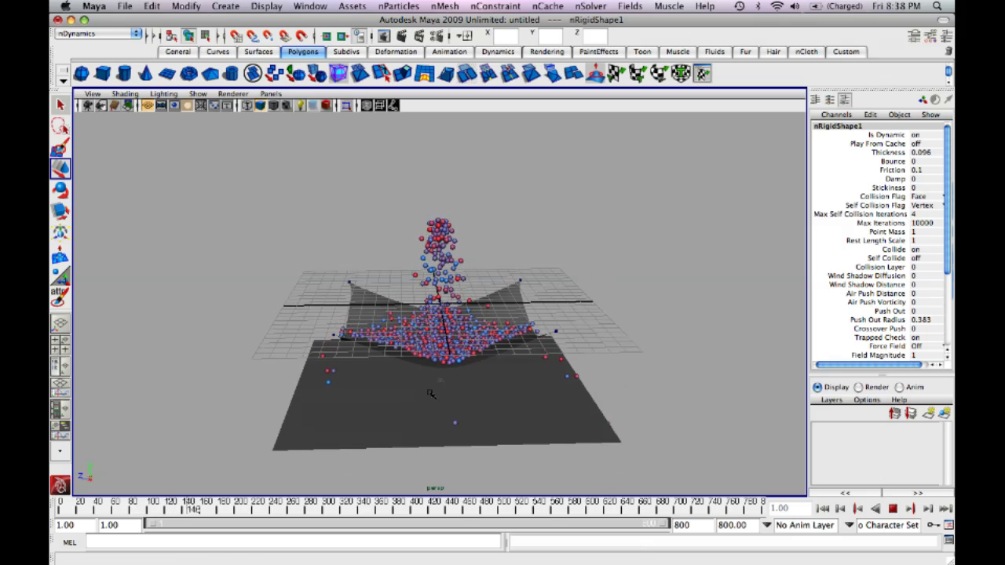
alt+drag(614, 388, 603, 407)
click(896, 509)
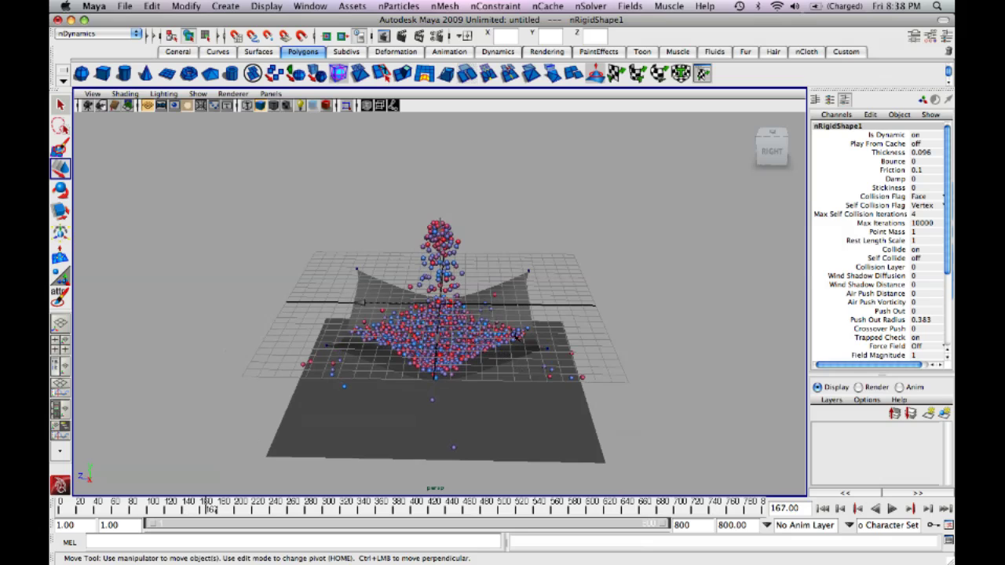
- Select all objects in the scene and delete them
key(z)
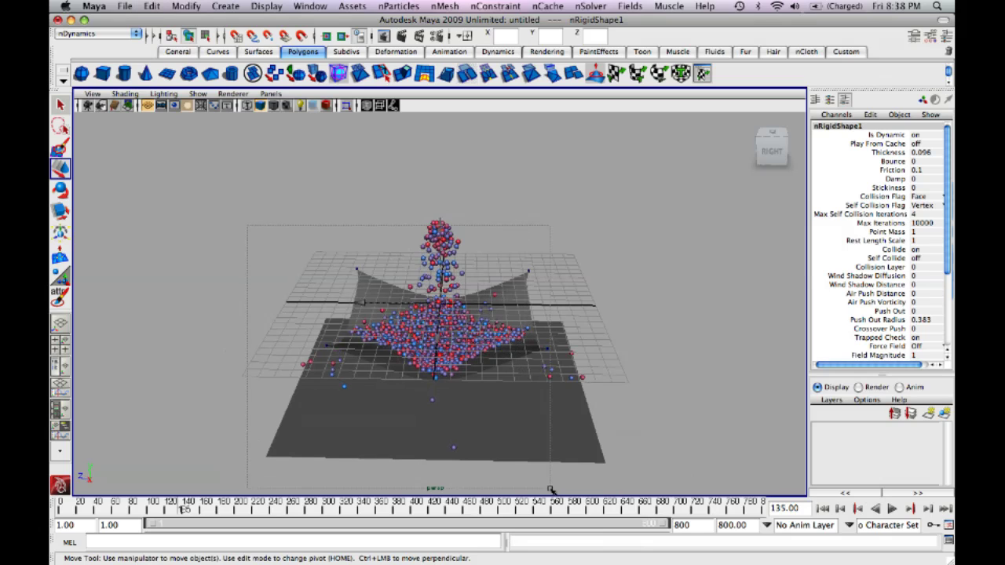
click(570, 453)
key(Delete)
- Create a new polygon plane at the origin and scale it uniformly to about 23.07
alt+drag(537, 182, 530, 240)
click(175, 75)
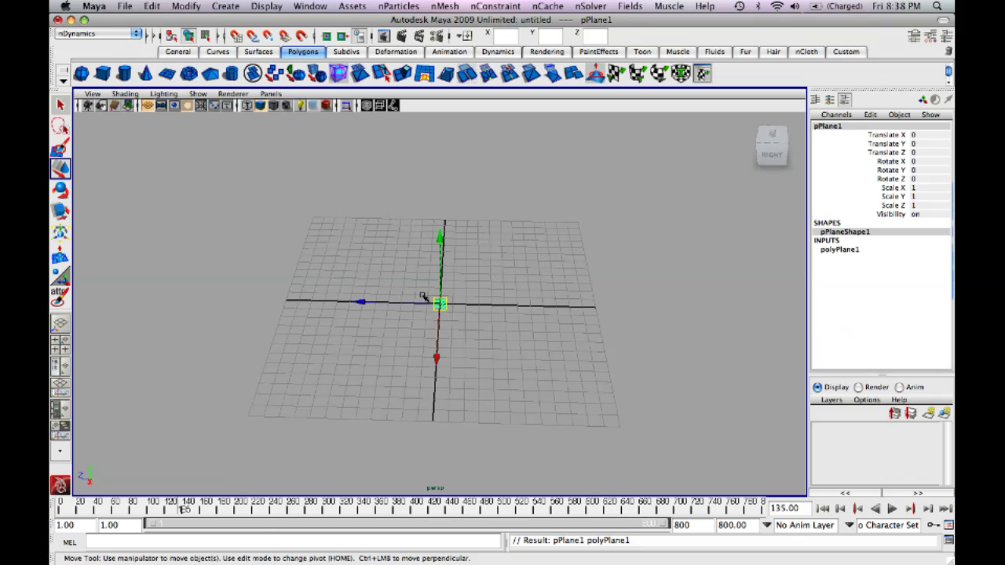
key(r)
drag(439, 303, 637, 432)
right_drag(534, 329, 523, 325)
alt+drag(522, 324, 558, 333)
drag(252, 210, 311, 444)
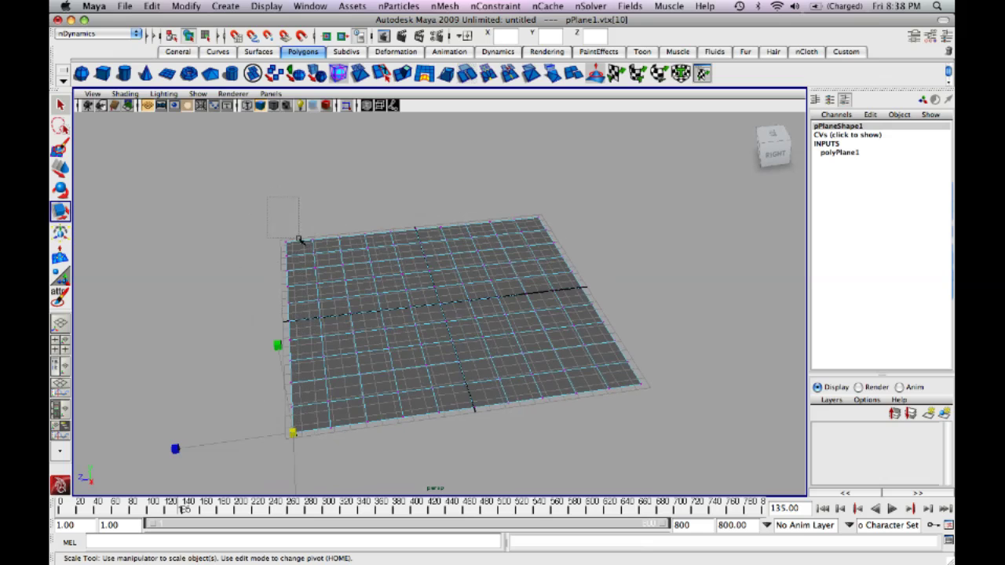
shift+drag(300, 247, 301, 246)
alt+drag(444, 299, 387, 283)
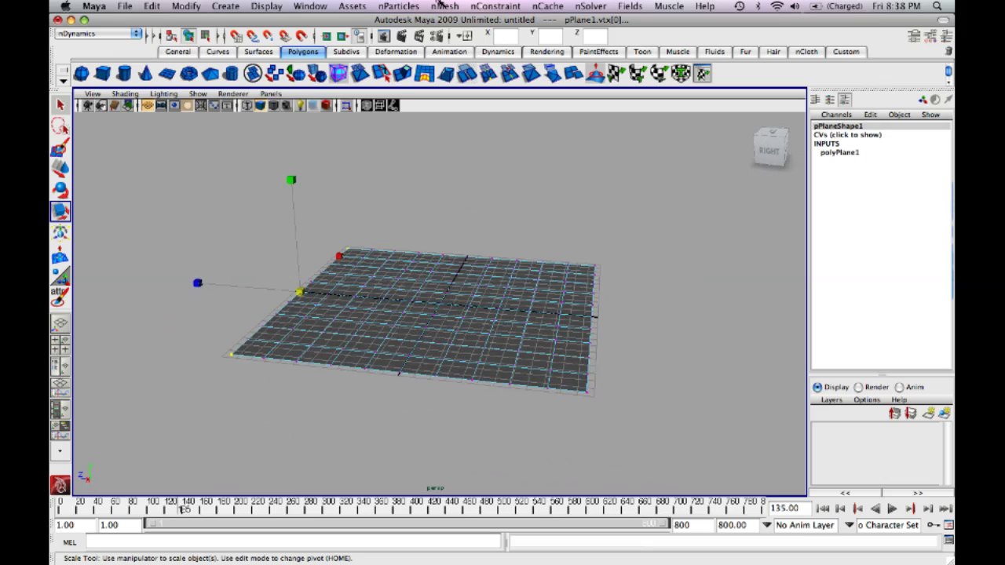
right_drag(421, 263, 436, 261)
- Convert the plane to nCloth and pin the two corner vertices of one side edge with a Transform nConstraint
click(444, 5)
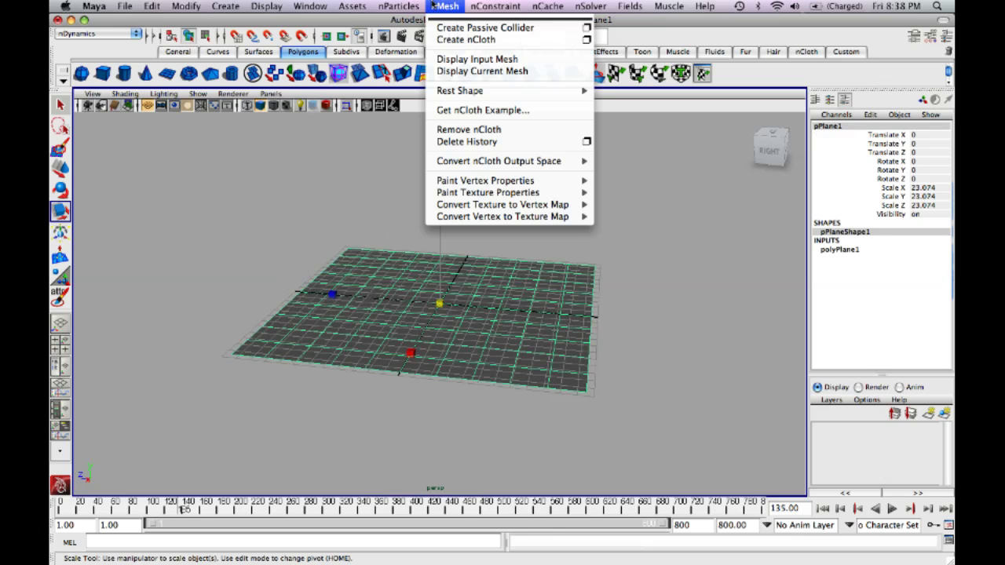
click(451, 40)
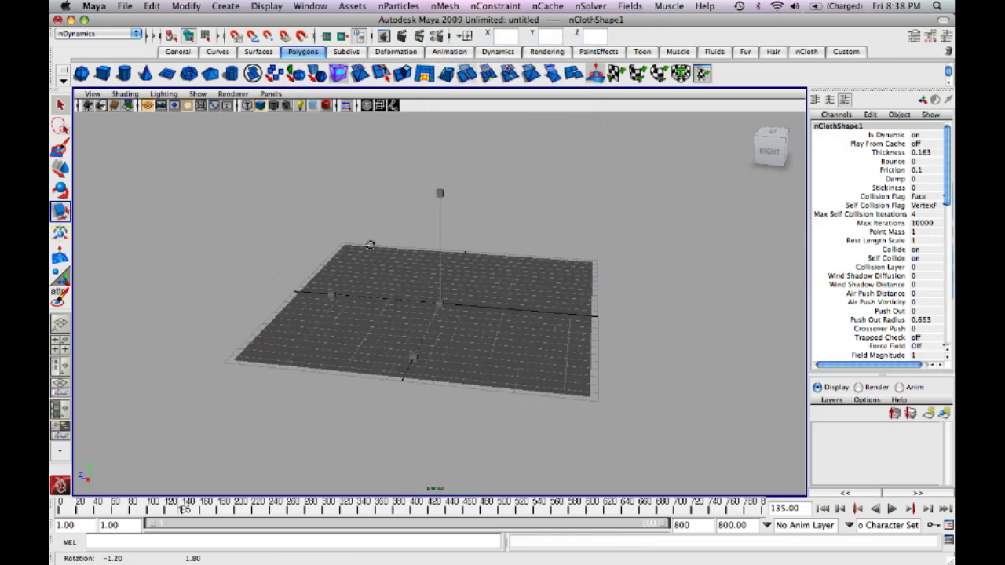
alt+drag(353, 251, 401, 254)
right_drag(353, 298, 330, 296)
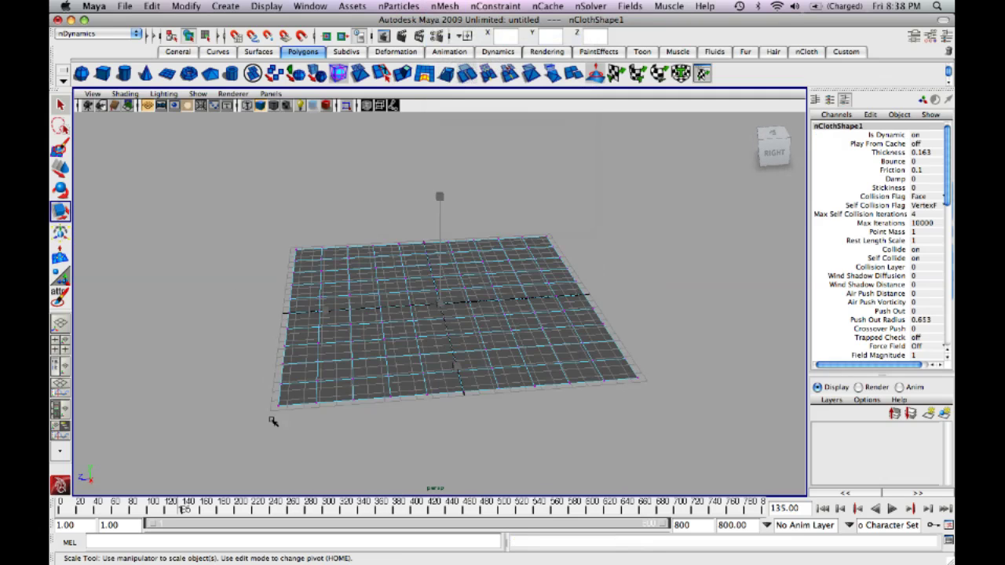
drag(302, 424, 301, 424)
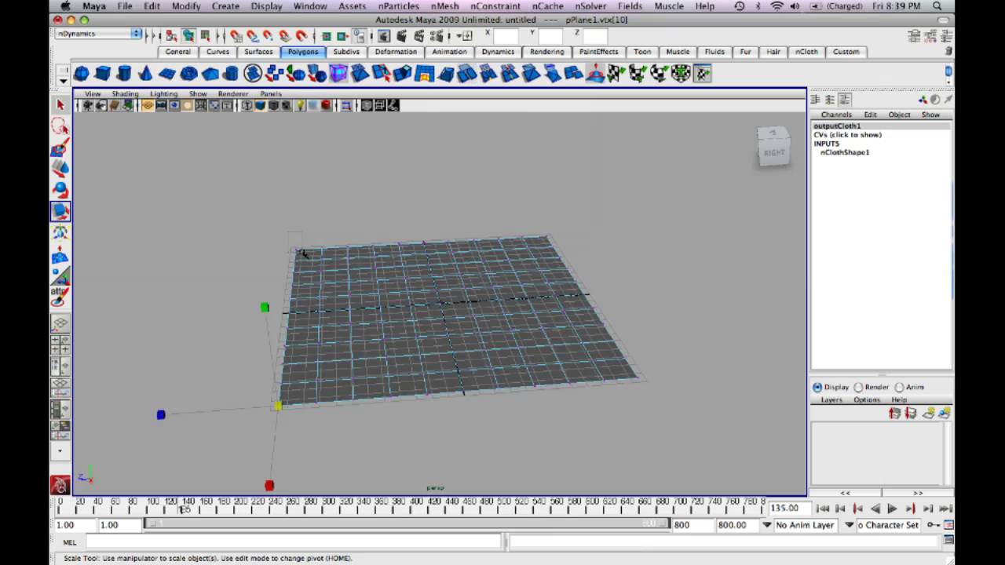
shift+drag(302, 253, 302, 253)
alt+drag(459, 314, 419, 288)
click(536, 7)
mouse_move(488, 7)
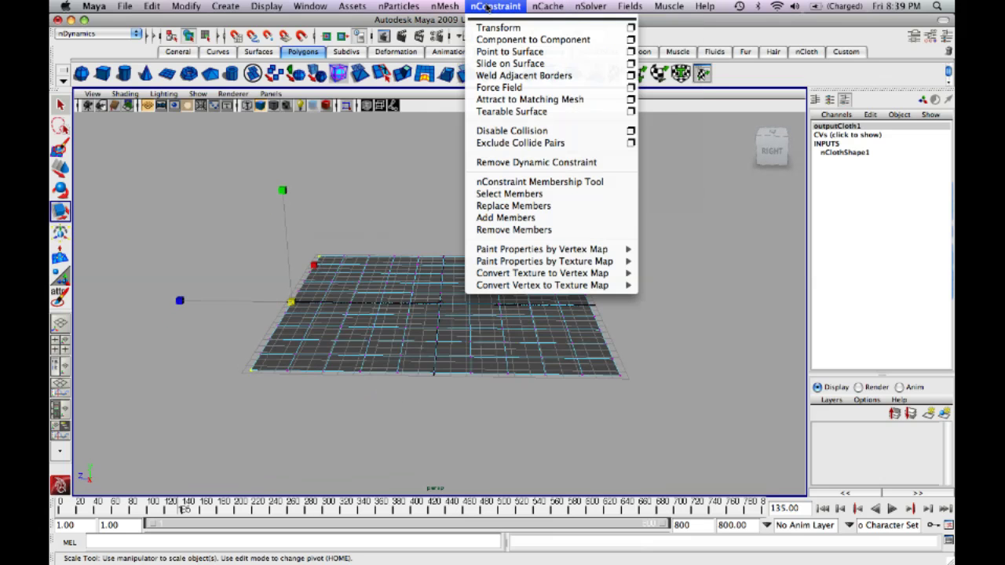
click(494, 29)
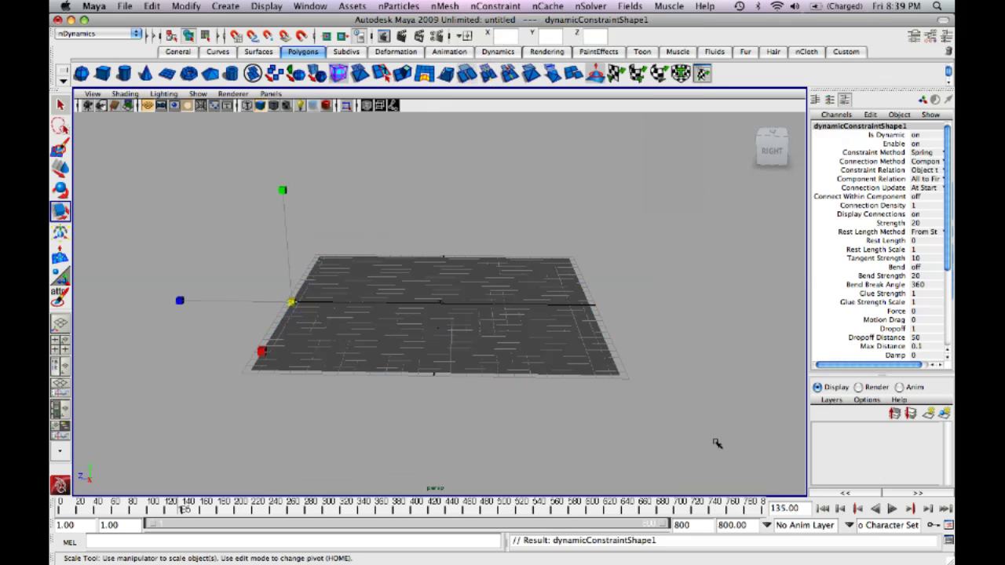
- Play the simulation from the first frame to examine how the pinned cloth hangs, and stop playback
click(823, 509)
click(893, 510)
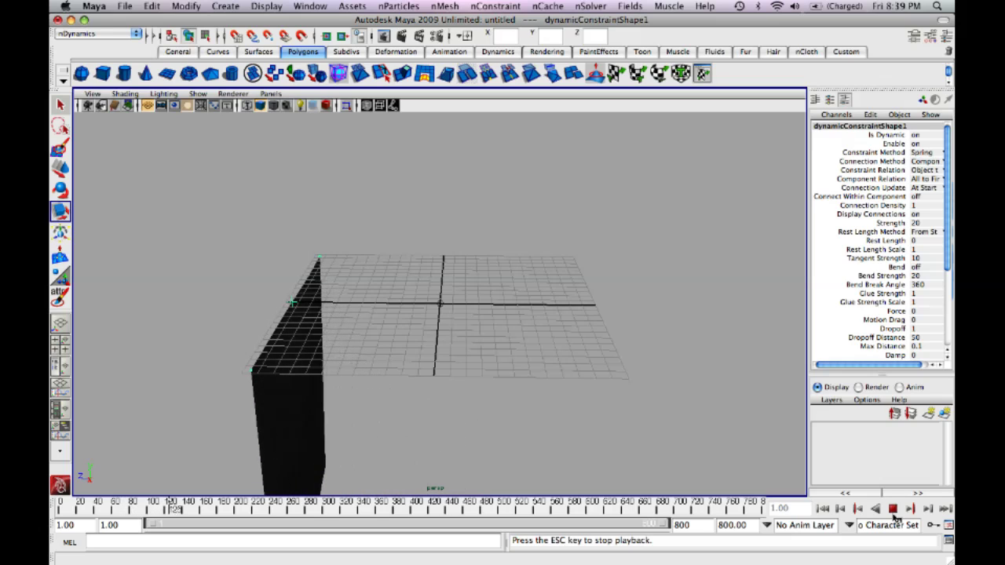
click(893, 510)
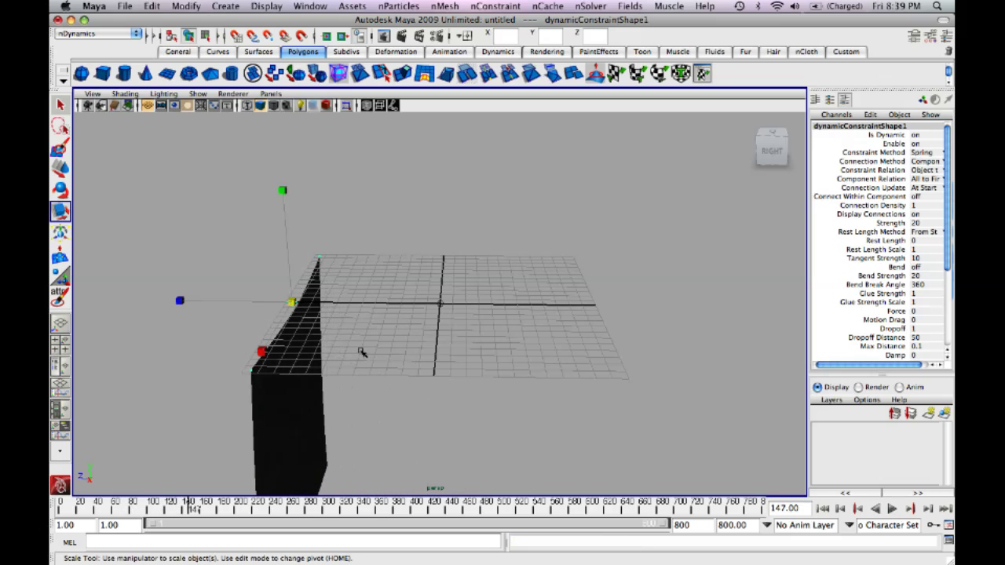
- Return to the first frame, show the nucleus1 solver's attributes and set the Wind Speed to about 3.64
key(ctrl+a)
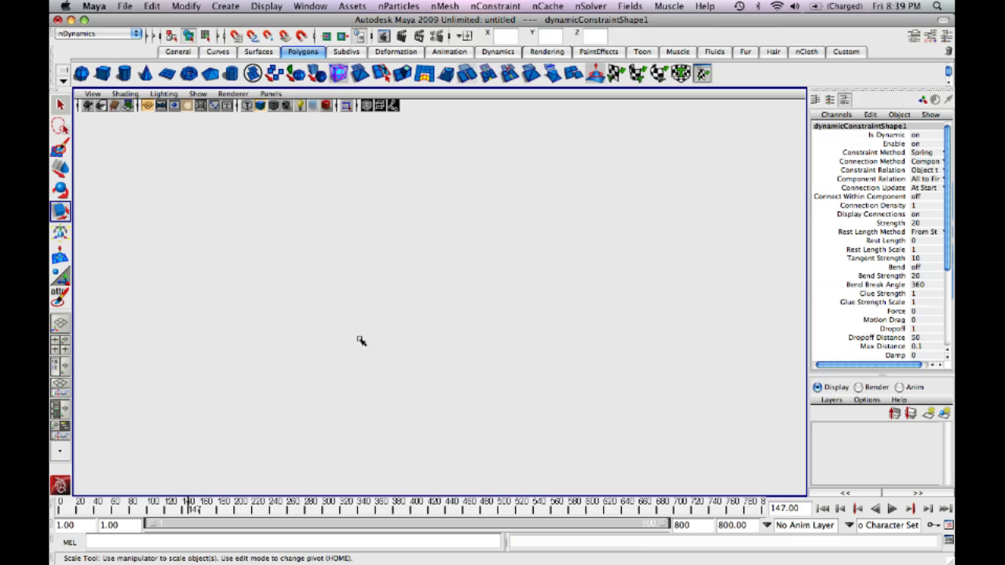
alt+drag(426, 314, 334, 297)
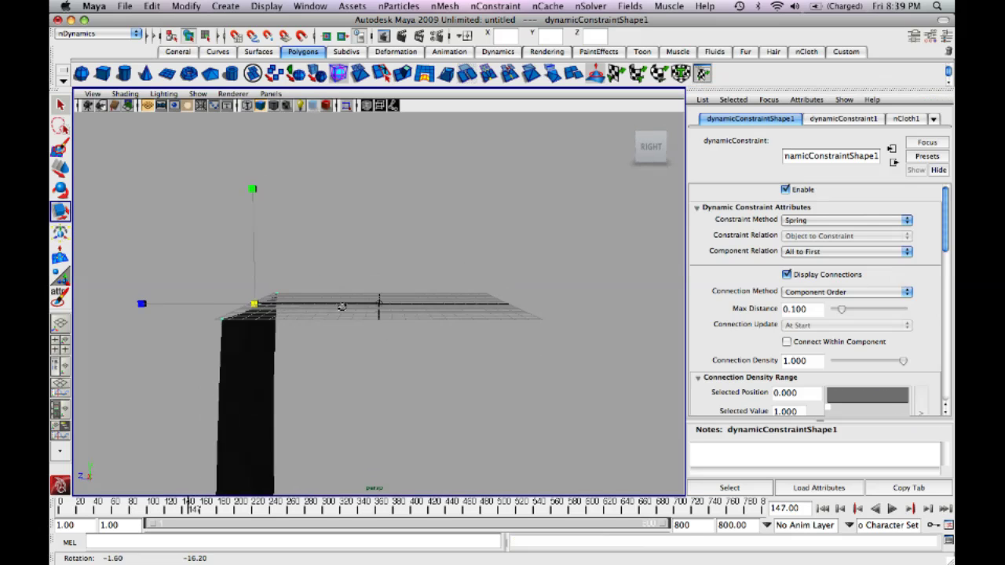
alt+drag(341, 307, 344, 307)
click(826, 508)
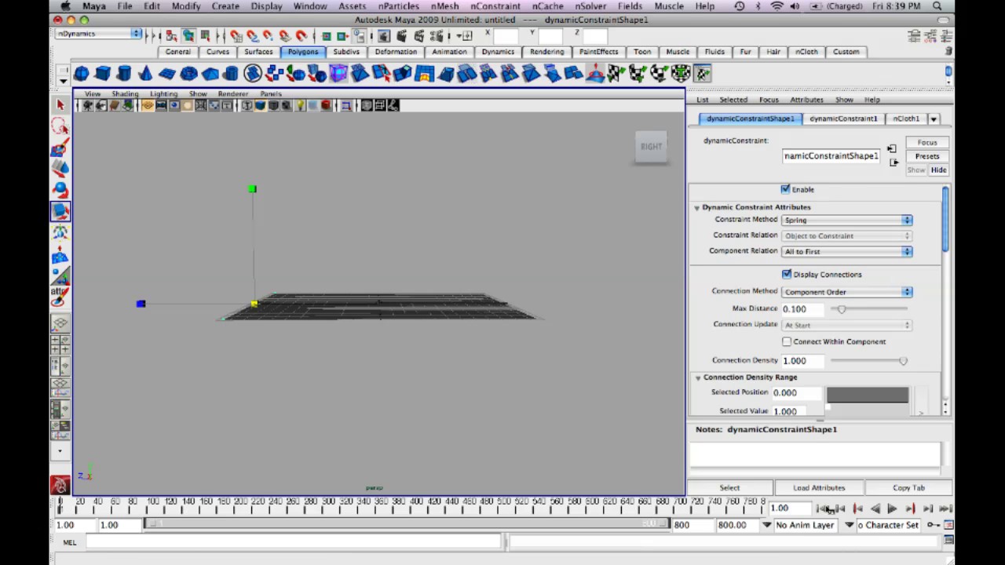
click(933, 120)
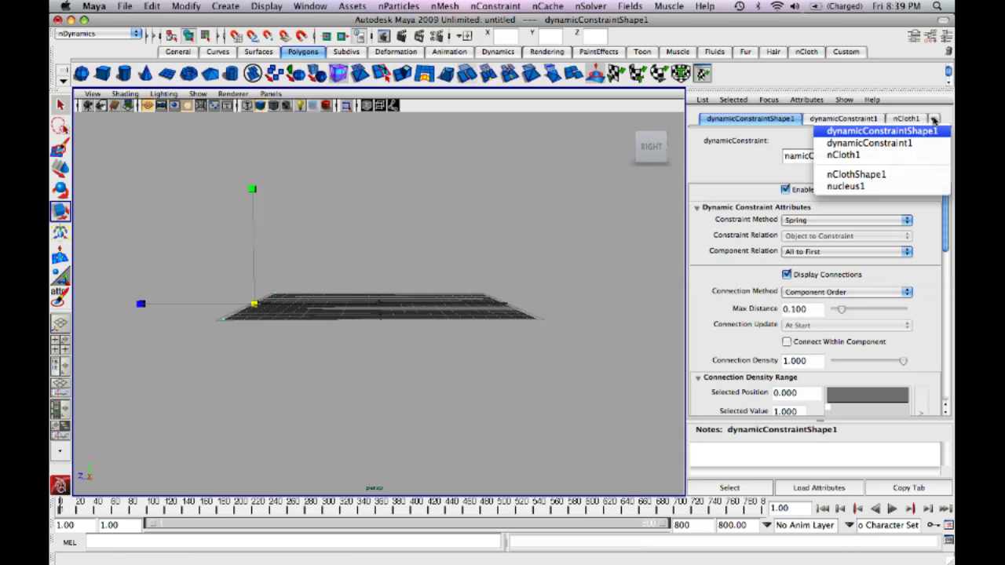
click(864, 187)
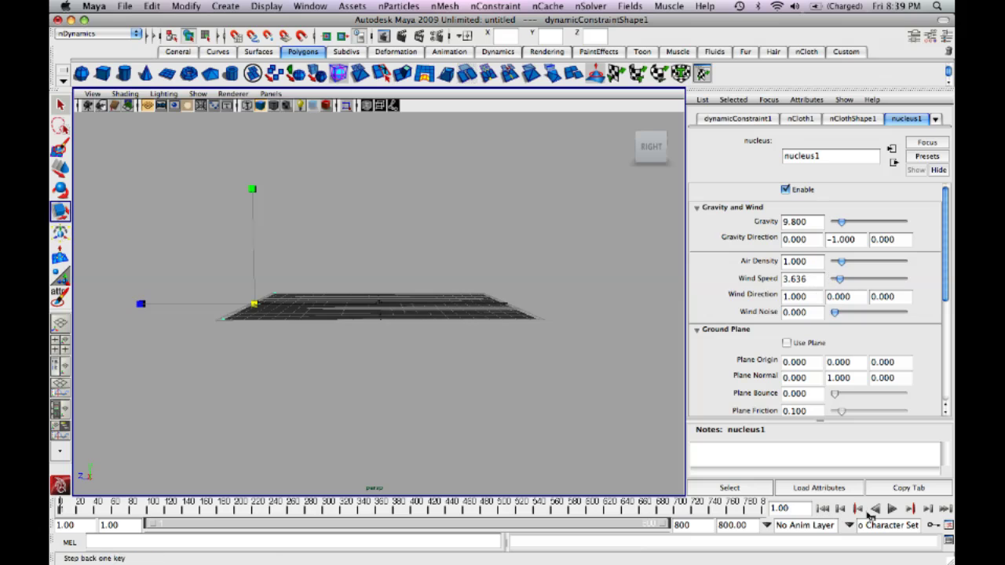
- Play the simulation and set the solver's Wind Speed to 10 while it runs
click(892, 509)
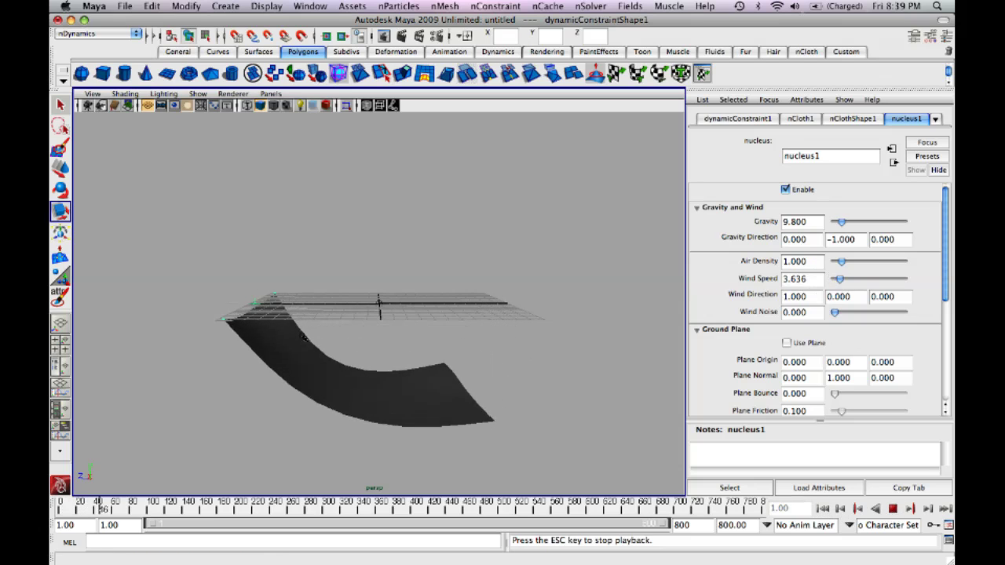
alt+drag(306, 404, 339, 447)
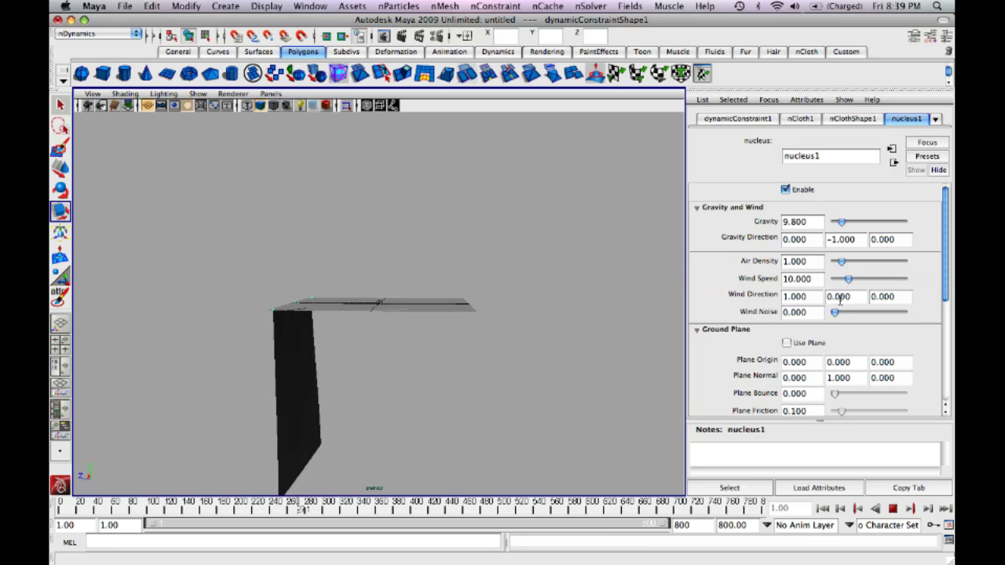
alt+drag(676, 301, 475, 335)
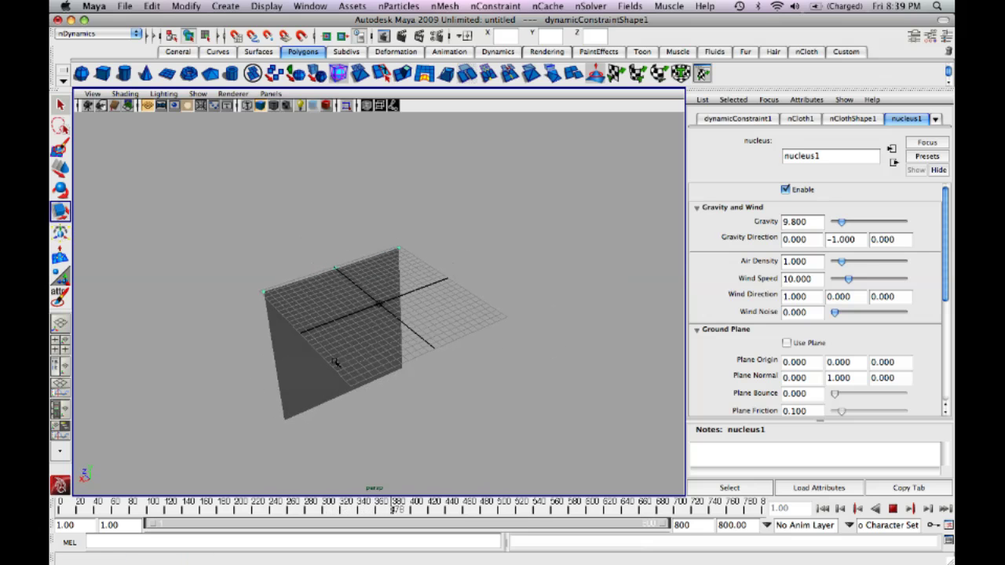
- During playback, set the Wind Direction's Z component to 2 and the Wind Speed to about 3.18
alt+drag(335, 362, 294, 362)
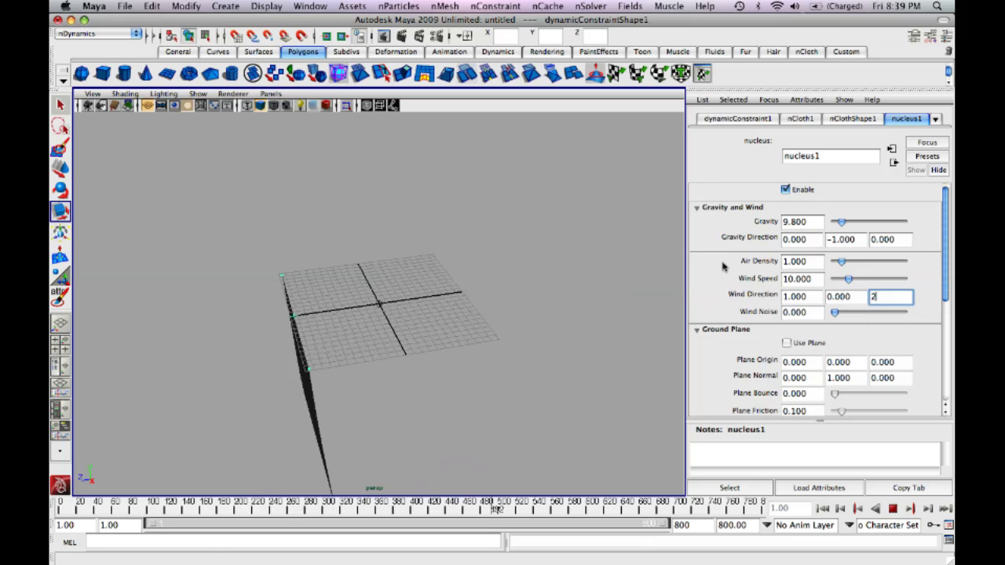
click(846, 297)
alt+drag(434, 329, 402, 317)
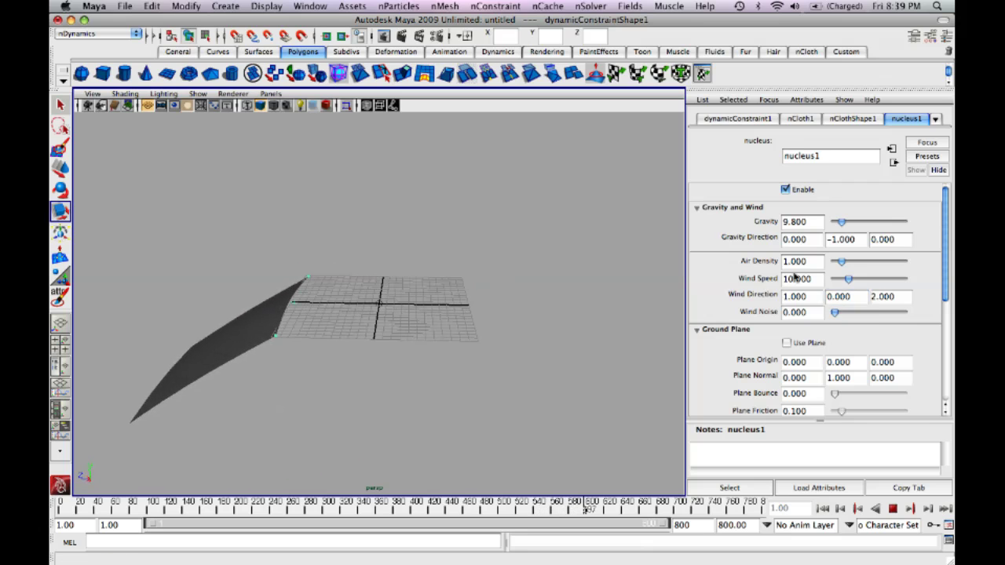
drag(845, 279, 841, 283)
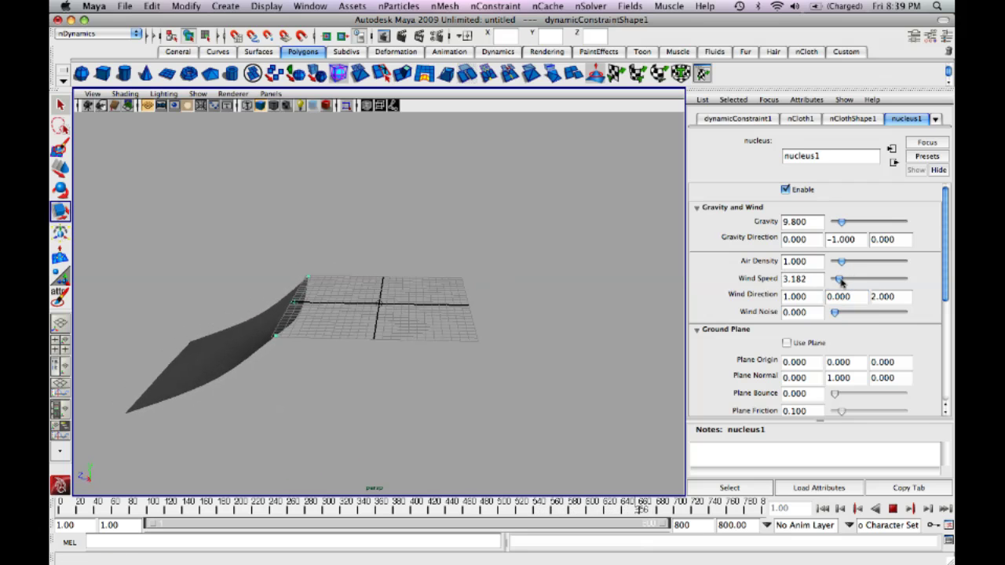
alt+drag(385, 321, 373, 316)
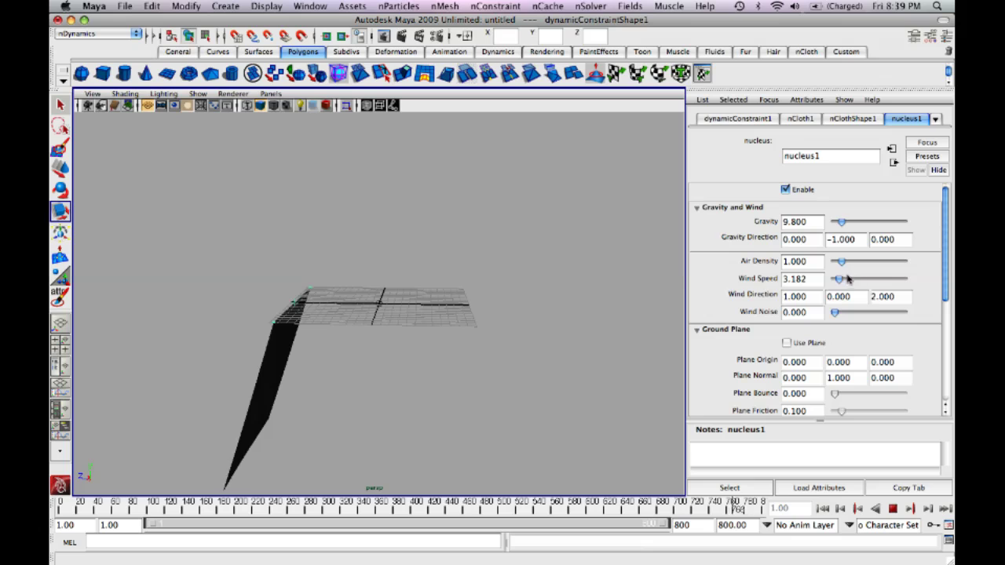
- Set the Wind Direction's X and Y components to 3, replay the simulation from the first frame and stop playback
key(Tab)
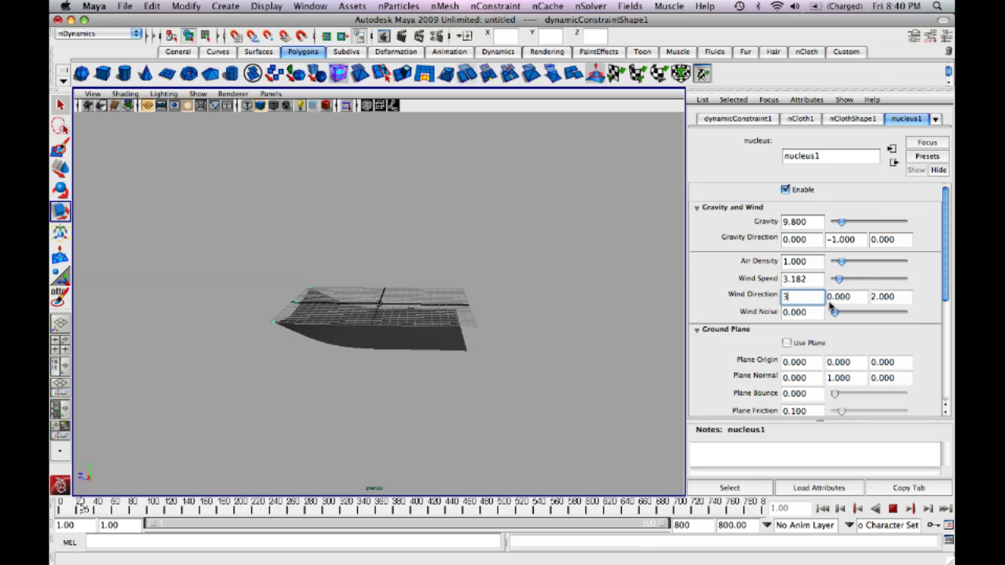
drag(812, 297, 770, 296)
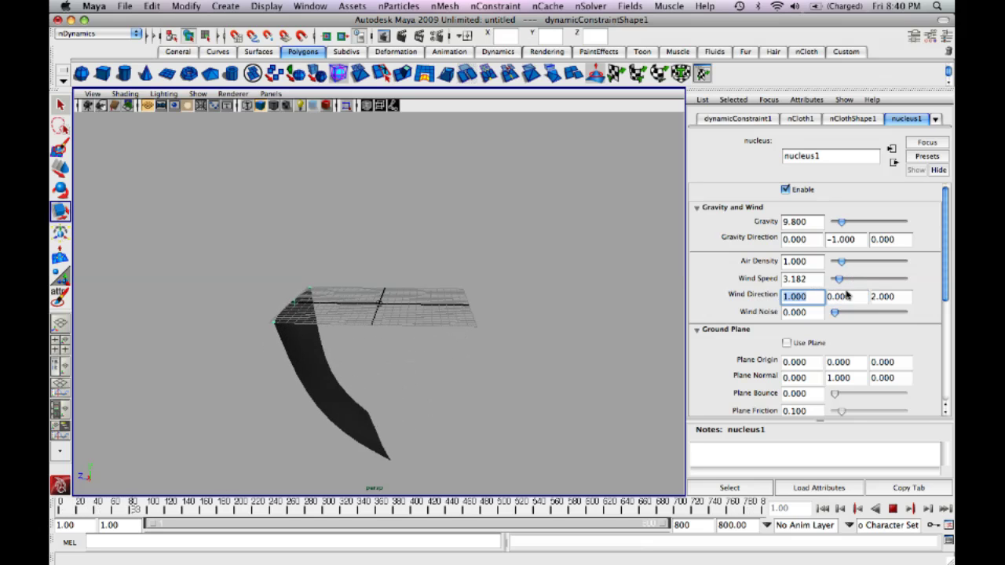
text(3)
key(Return)
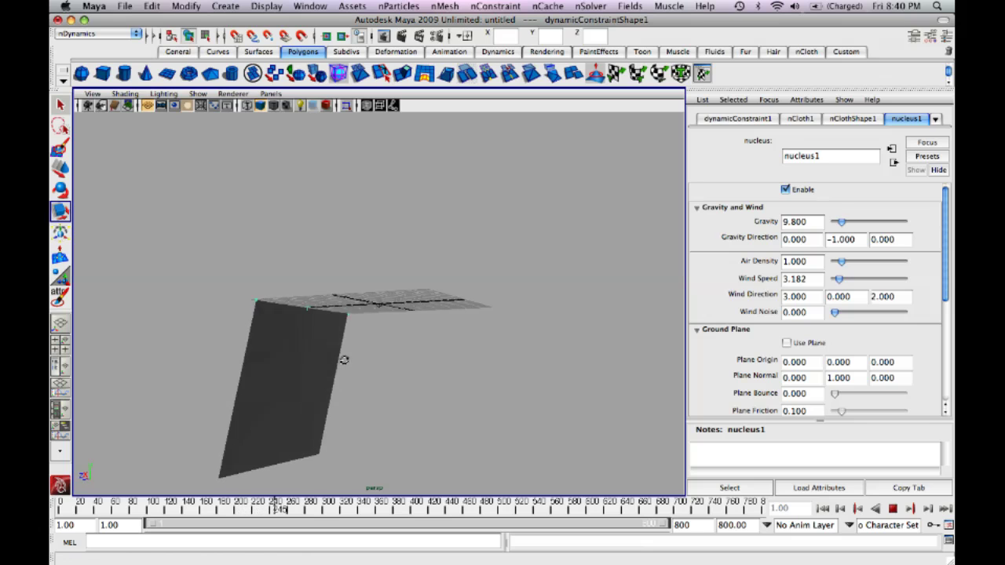
click(822, 509)
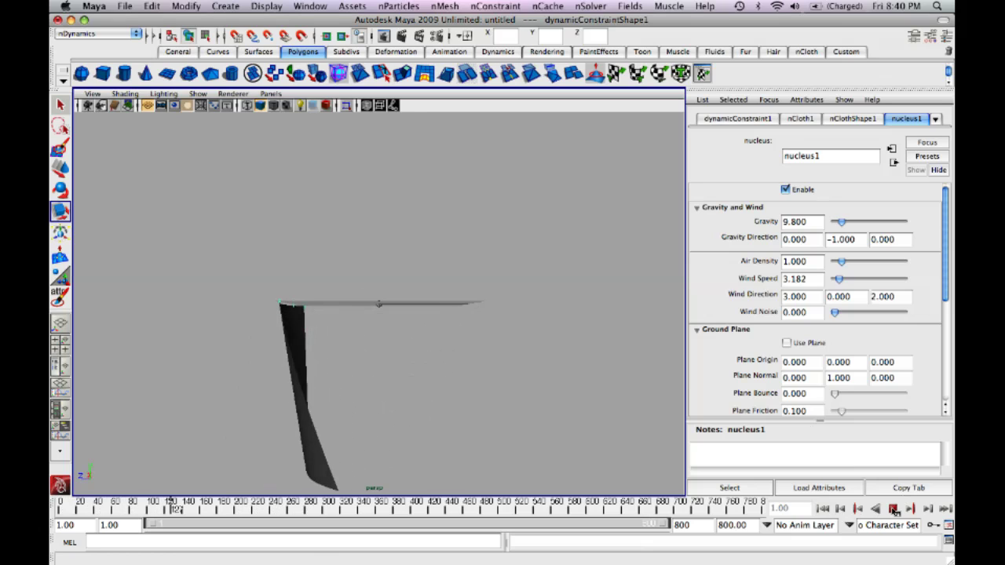
click(894, 509)
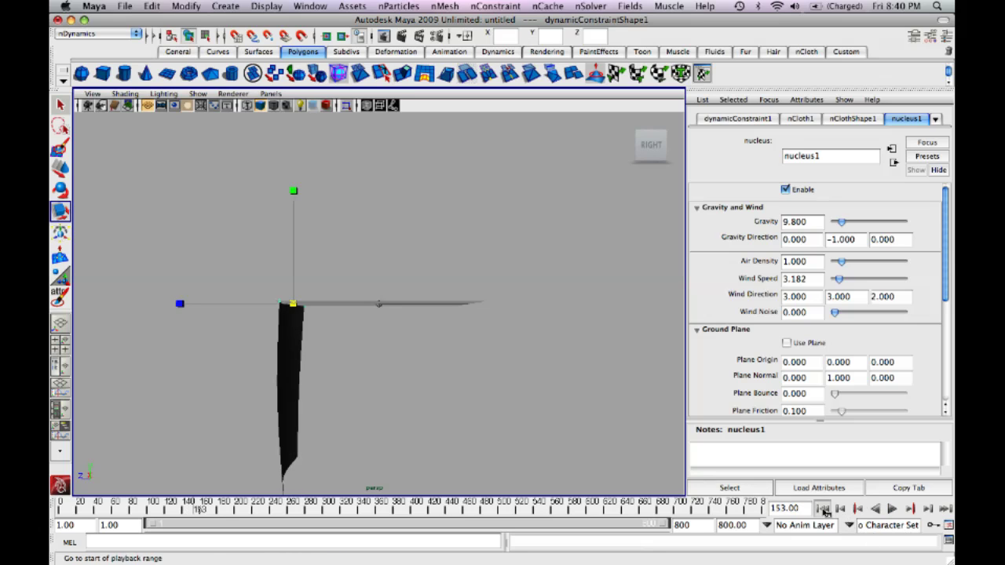
- Return to the first frame, select the cloth plane for rotation and show the pPlane1 transform's attributes
click(822, 509)
alt+drag(274, 254, 427, 298)
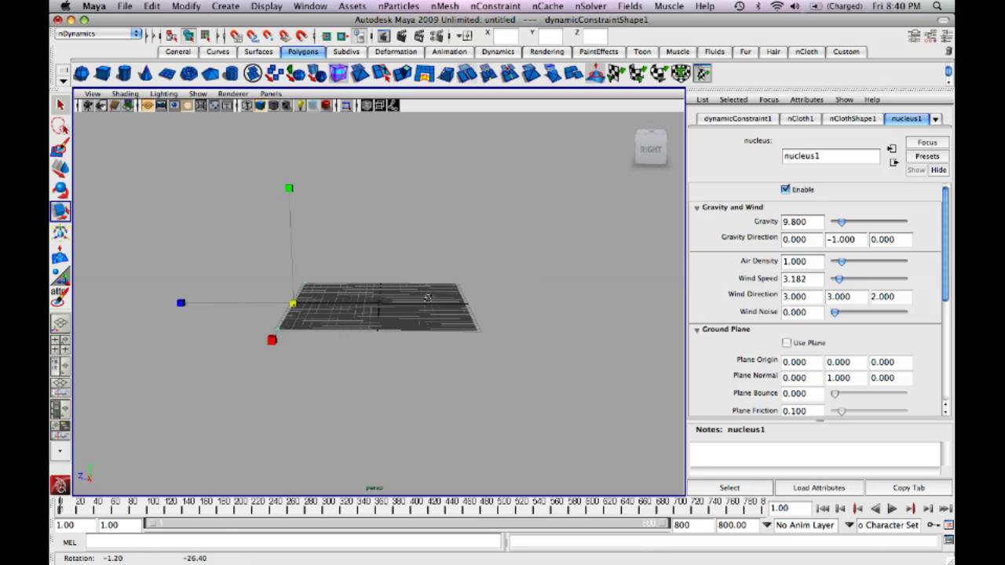
right_drag(385, 310, 411, 296)
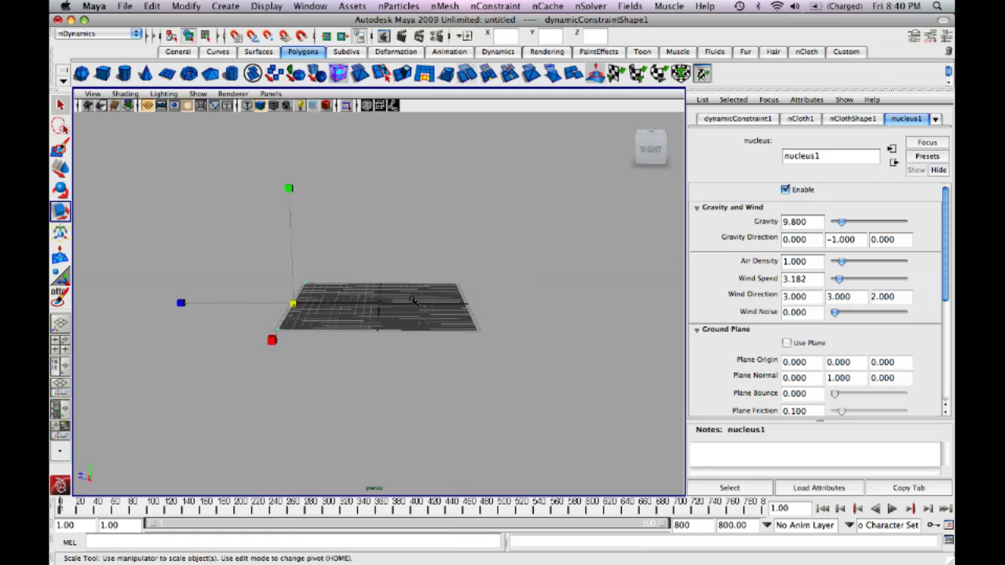
click(414, 301)
key(e)
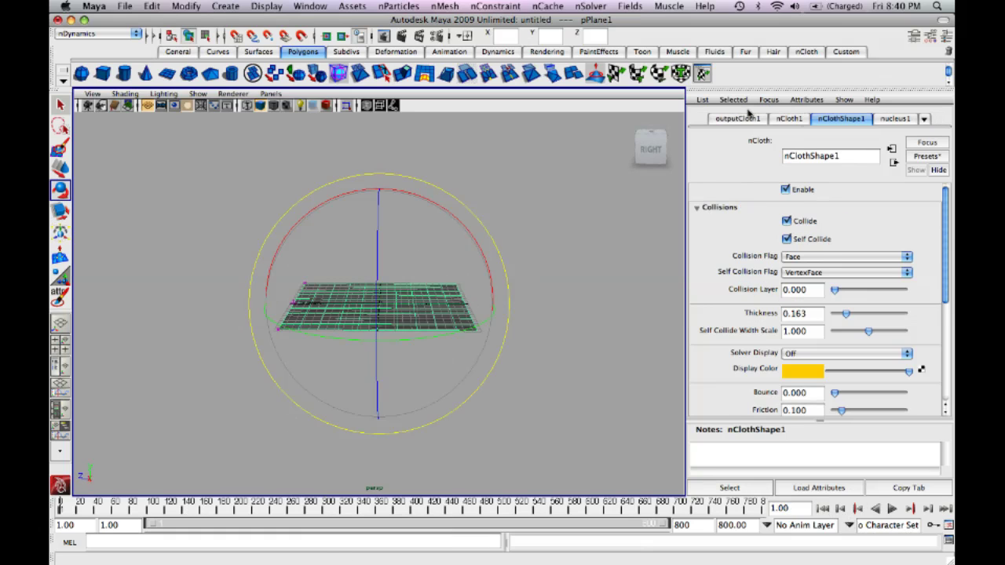
click(785, 118)
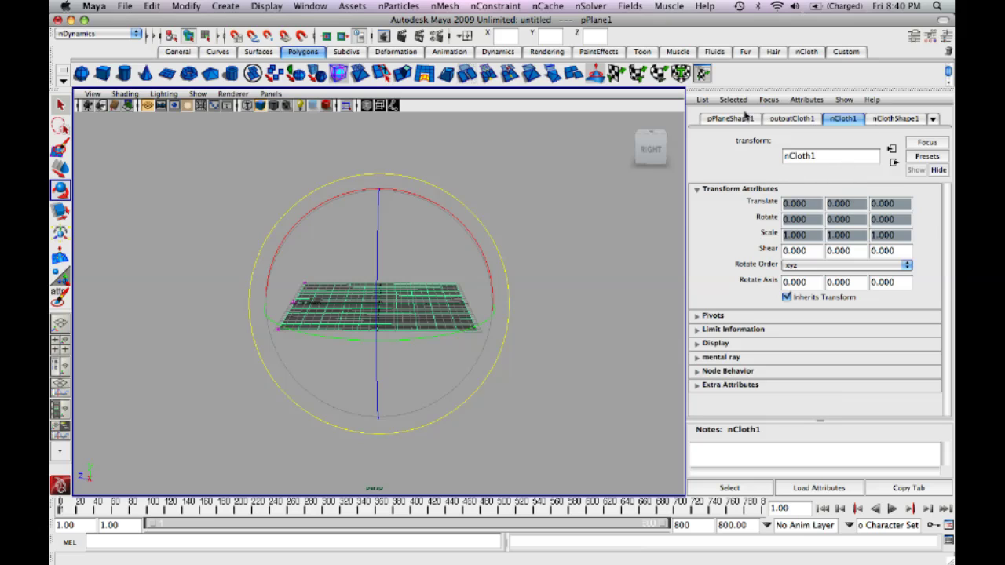
click(745, 118)
click(730, 118)
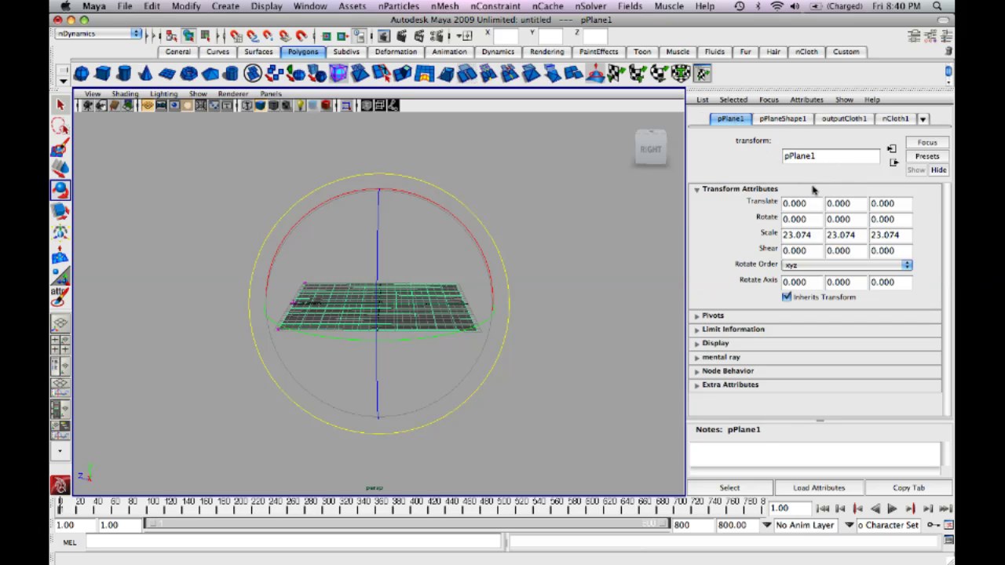
- Rotate the cloth plane upright by setting its Rotate X to 90
drag(467, 235, 501, 286)
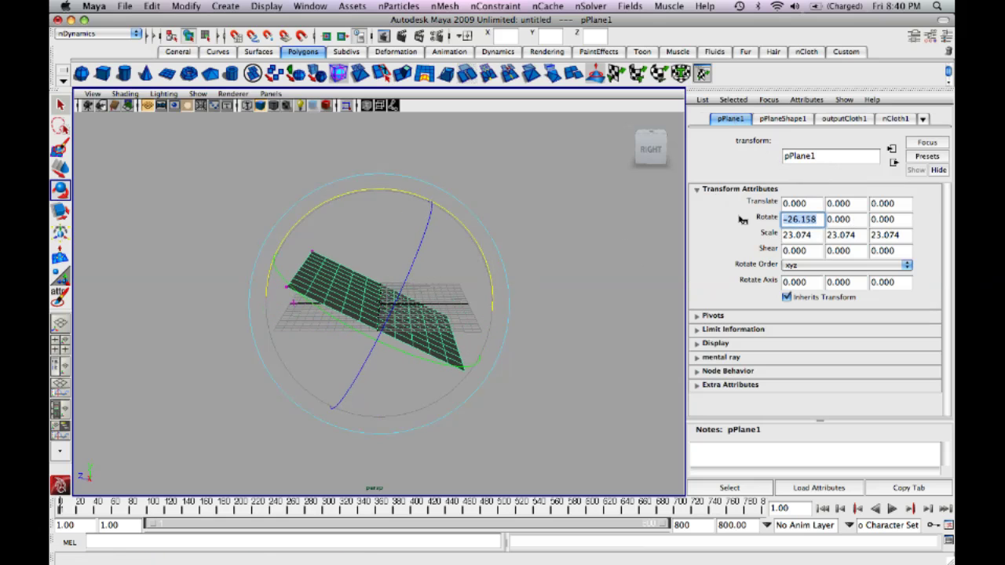
text(90)
key(Tab)
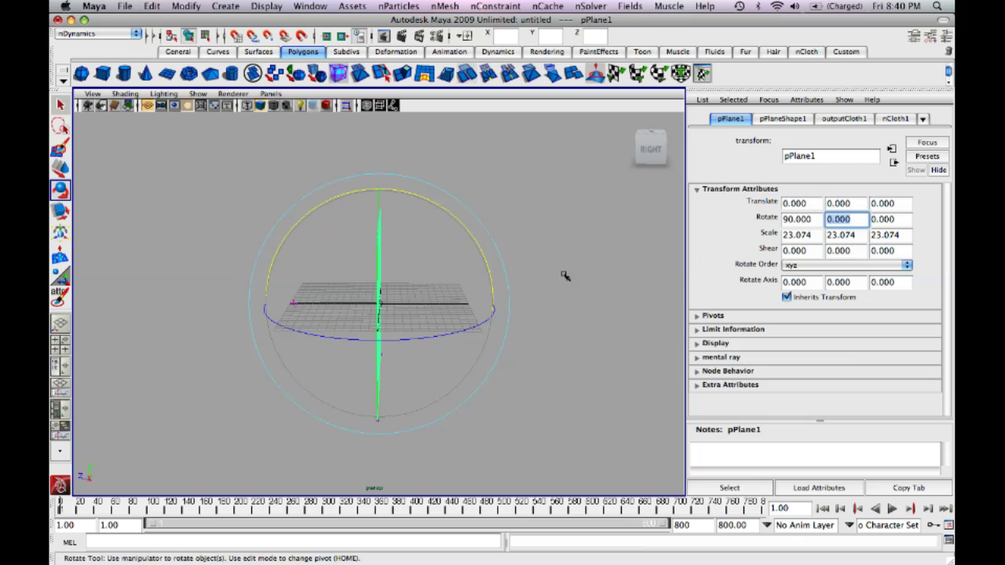
mouse_move(565, 274)
alt+mouse_down()
mouse_move(539, 269)
mouse_move(550, 273)
alt+mouse_up()
click(550, 272)
click(373, 248)
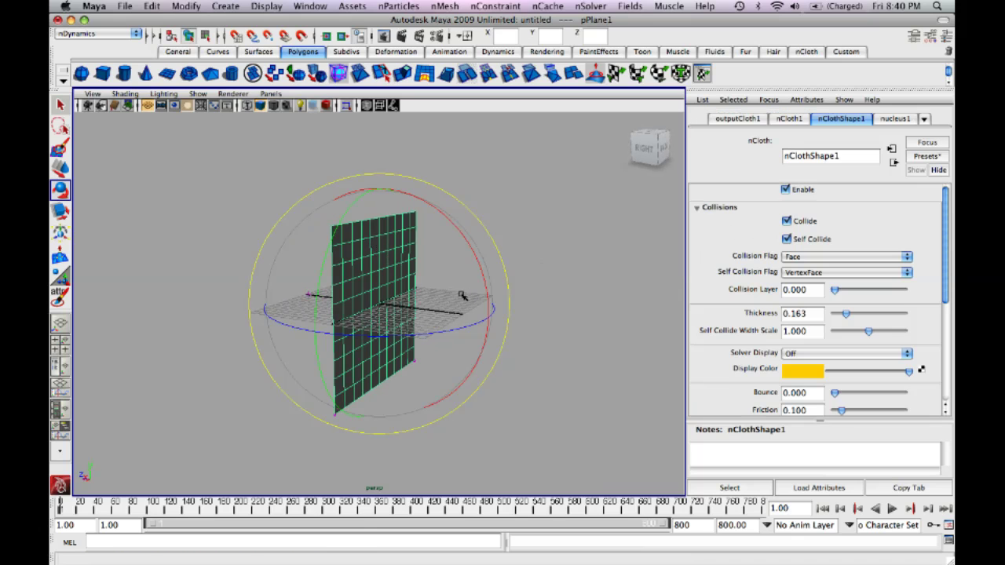
- Flip the cloth plane so its pinned corners form the upper edge, setting Rotate X to -90
drag(469, 250, 291, 353)
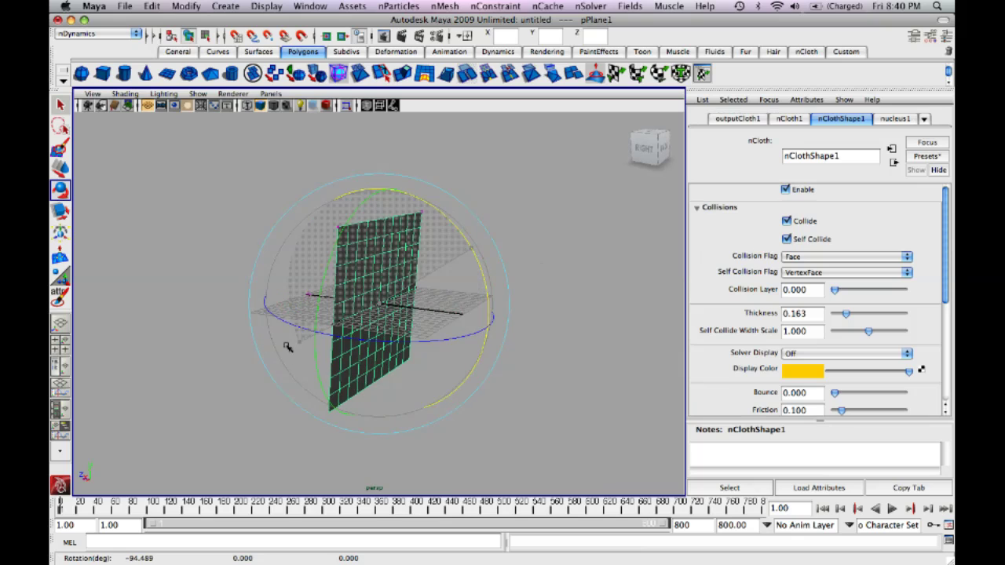
click(745, 117)
click(737, 119)
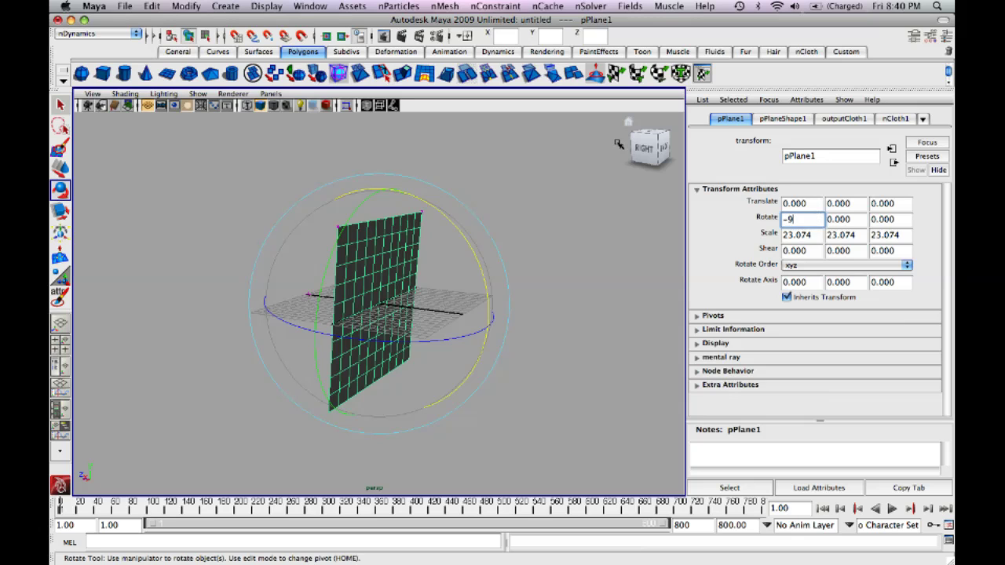
key(Tab)
click(505, 194)
alt+drag(353, 236, 314, 222)
click(359, 219)
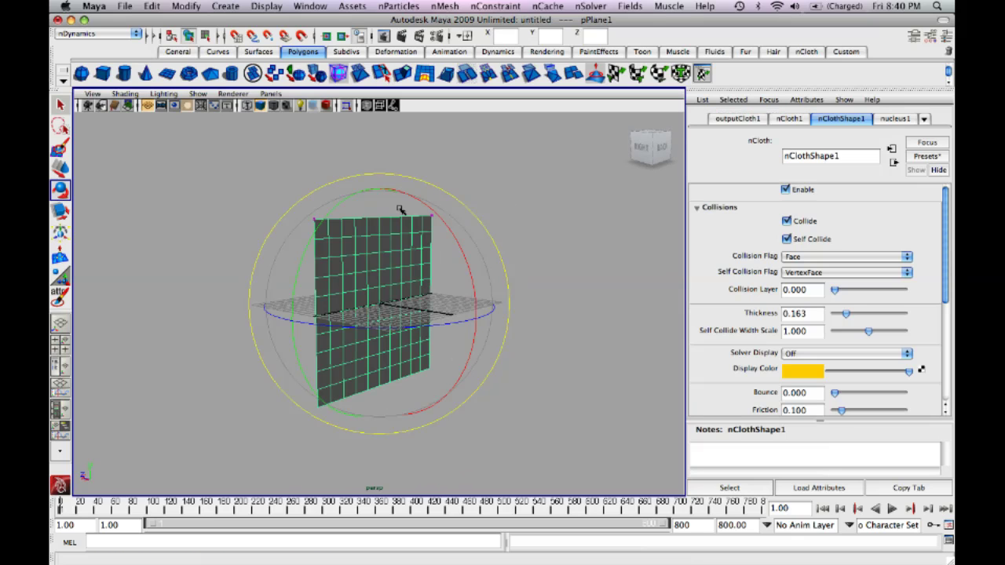
alt+drag(633, 363, 638, 399)
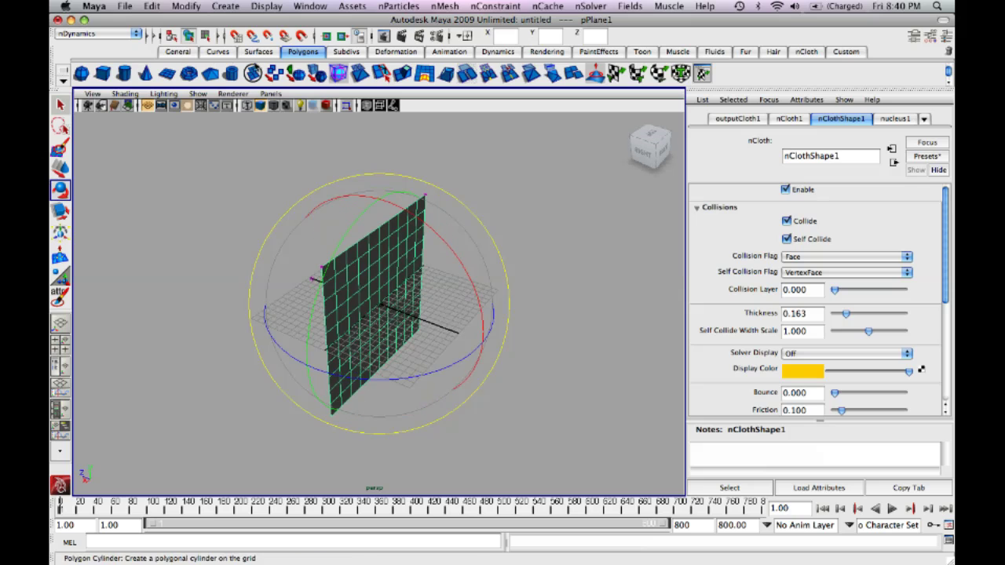
- Create a polygon sphere at the origin and move it along Z, away from the cloth plane
click(171, 186)
click(81, 73)
click(380, 305)
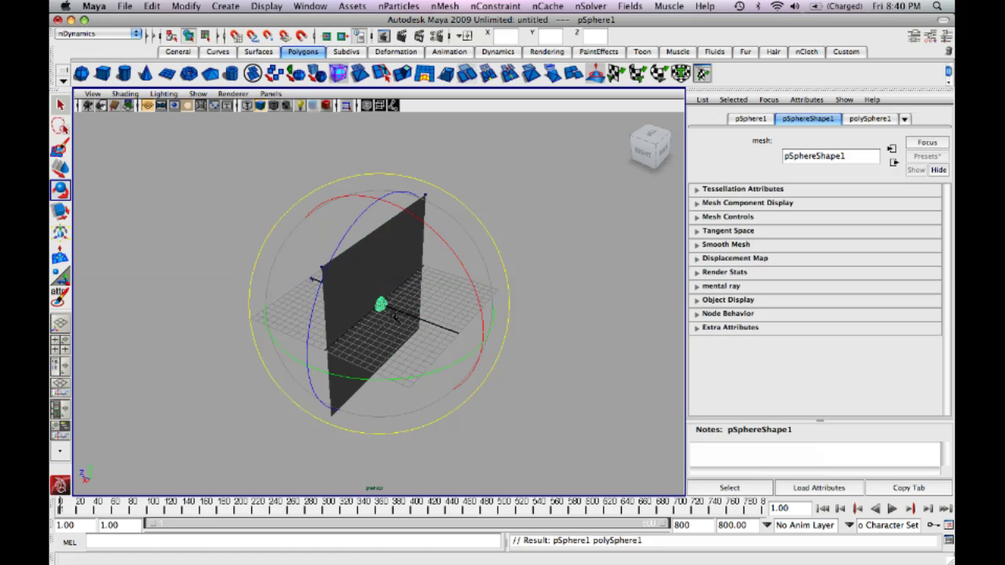
key(w)
drag(320, 281, 392, 308)
alt+drag(444, 347, 403, 349)
alt+right_drag(404, 349, 459, 372)
alt+drag(459, 372, 442, 357)
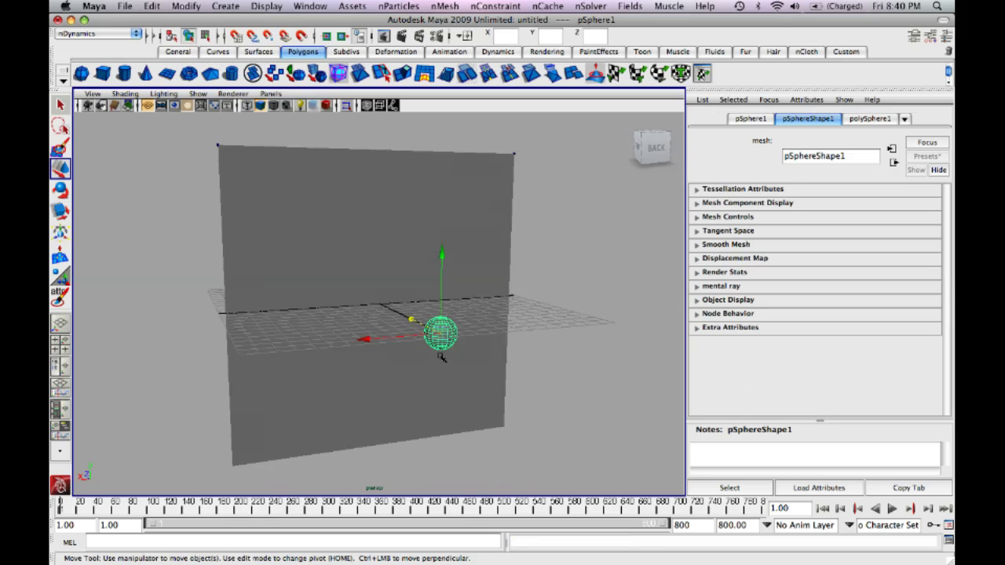
- Select the block of vertices at the cloth plane's centre and apply a Tearable Surface constraint to them
click(368, 259)
right_drag(363, 259, 330, 260)
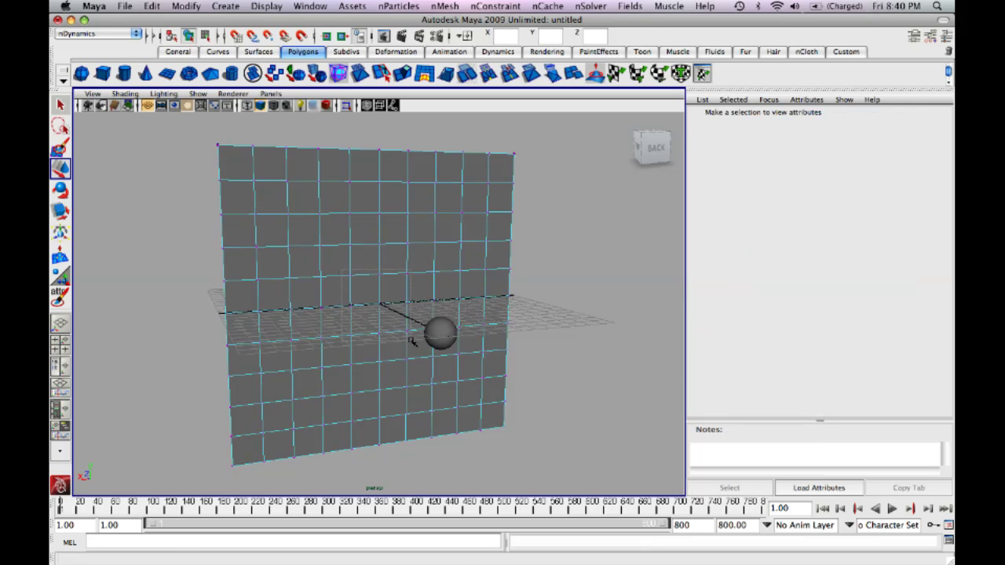
drag(413, 340, 463, 221)
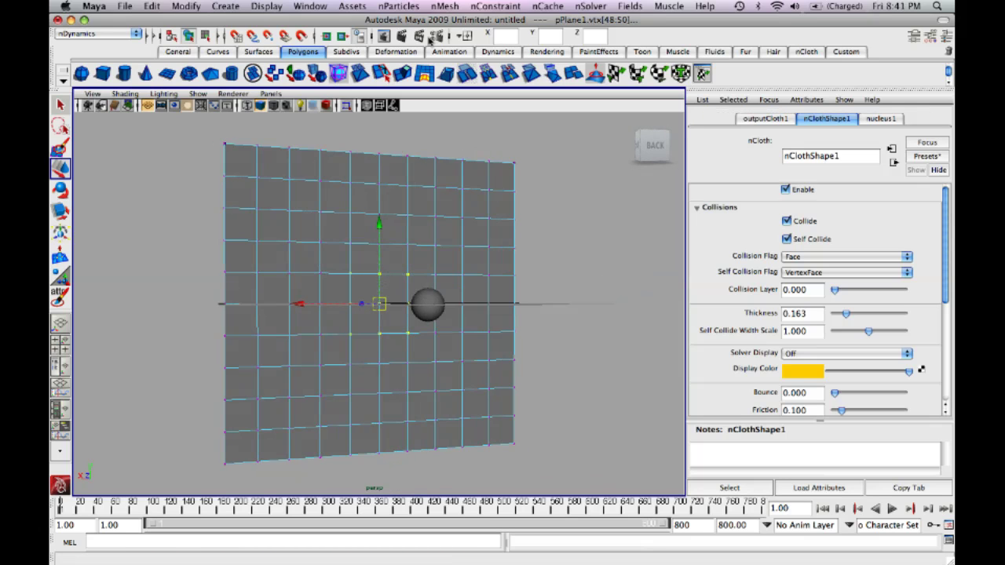
click(494, 5)
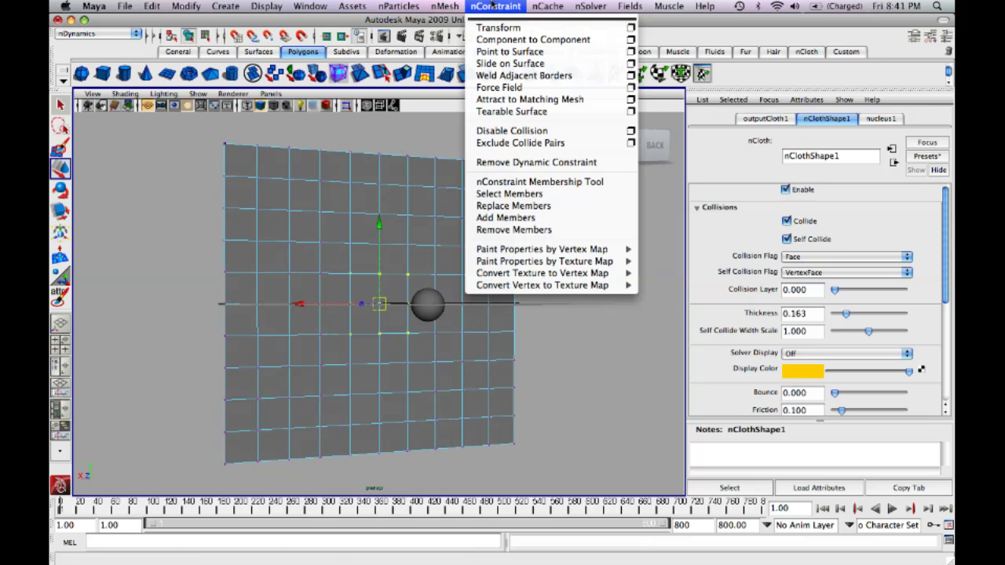
click(526, 116)
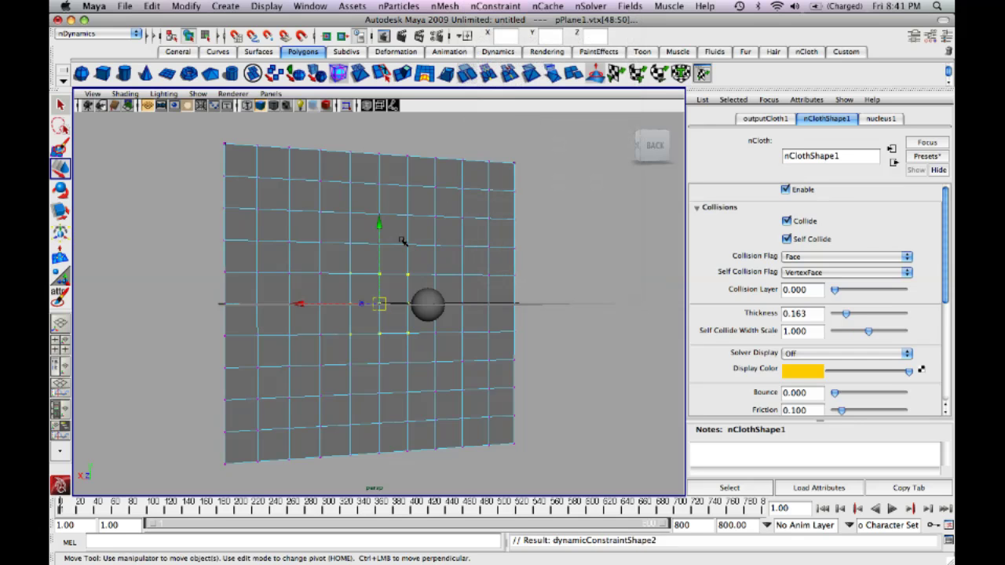
alt+drag(404, 240, 488, 335)
- Select the sphere and scale it up uniformly to several times its size
click(487, 357)
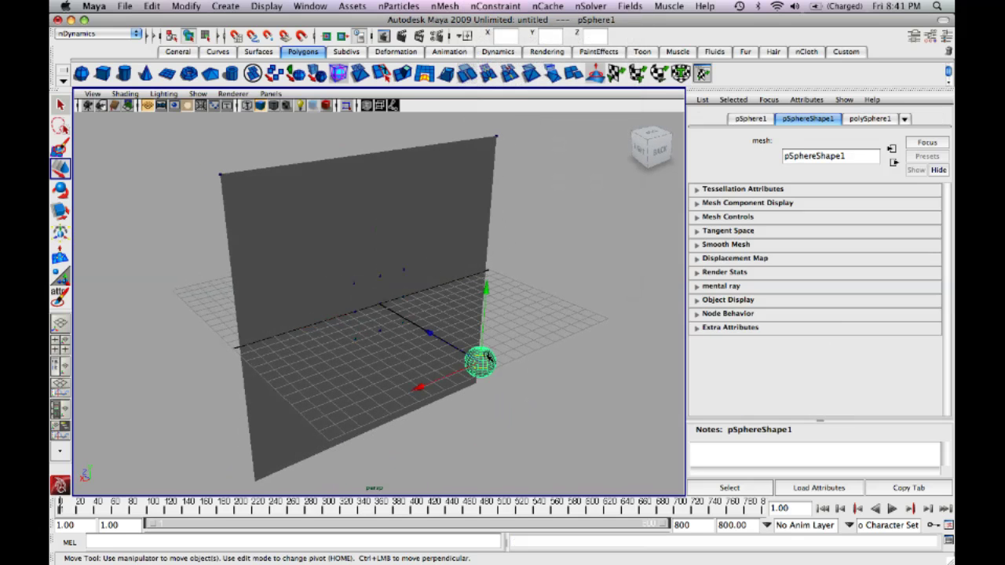
key(r)
mouse_move(480, 363)
mouse_down()
mouse_move(550, 396)
mouse_move(540, 382)
mouse_move(493, 369)
mouse_up()
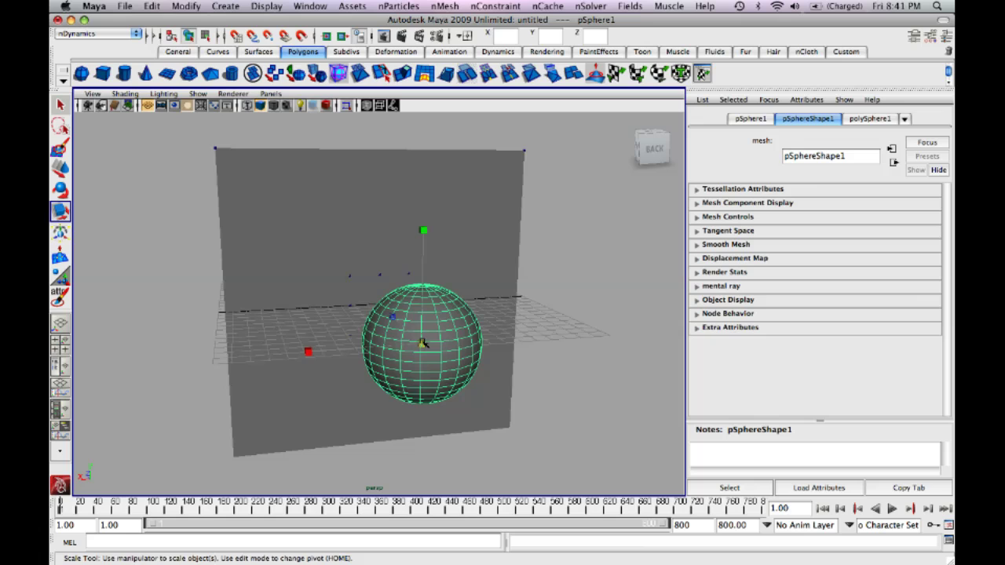
drag(423, 344, 406, 341)
alt+drag(465, 355, 539, 358)
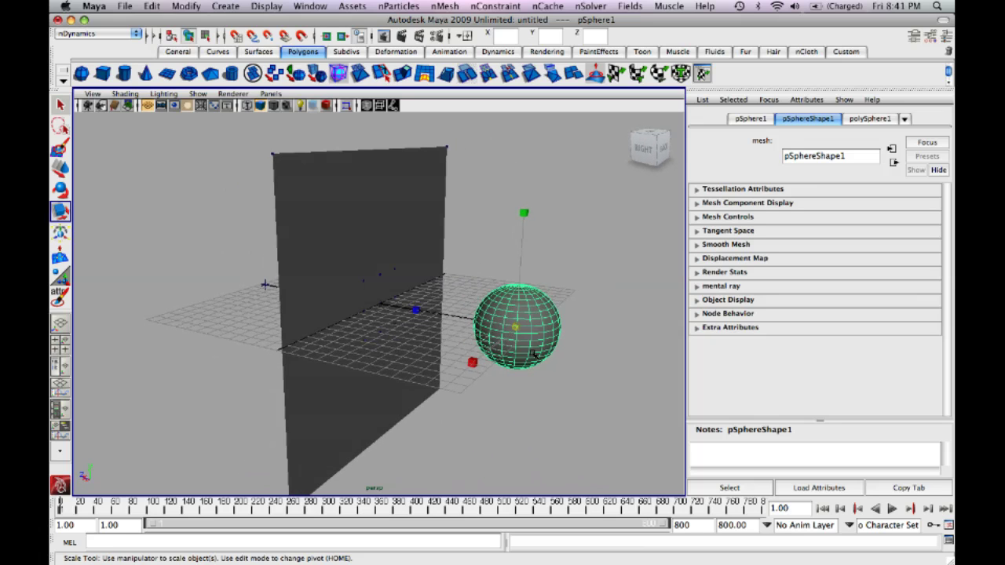
- Make the enlarged sphere a passive collider for the nCloth
key(w)
click(441, 5)
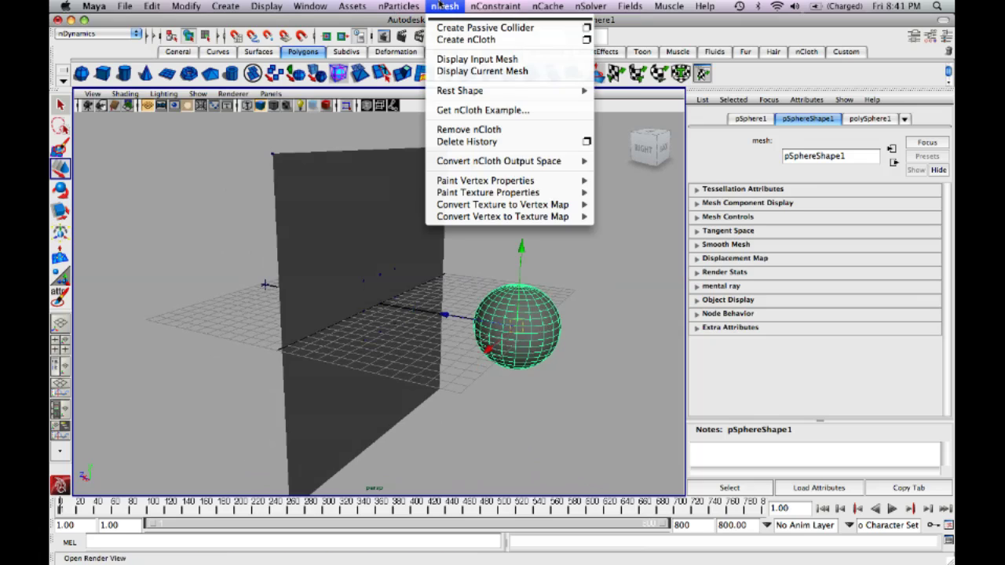
mouse_move(435, 7)
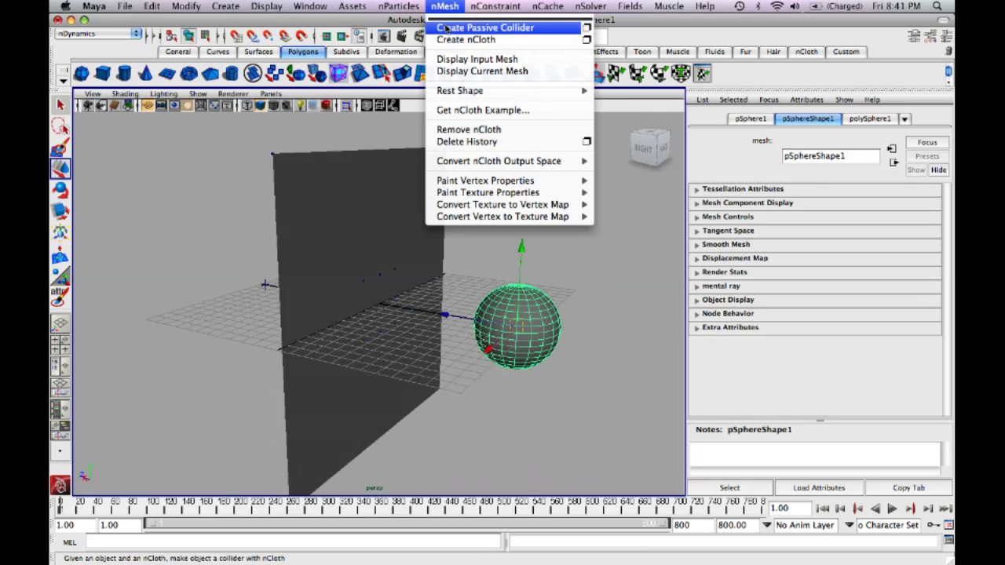
click(471, 27)
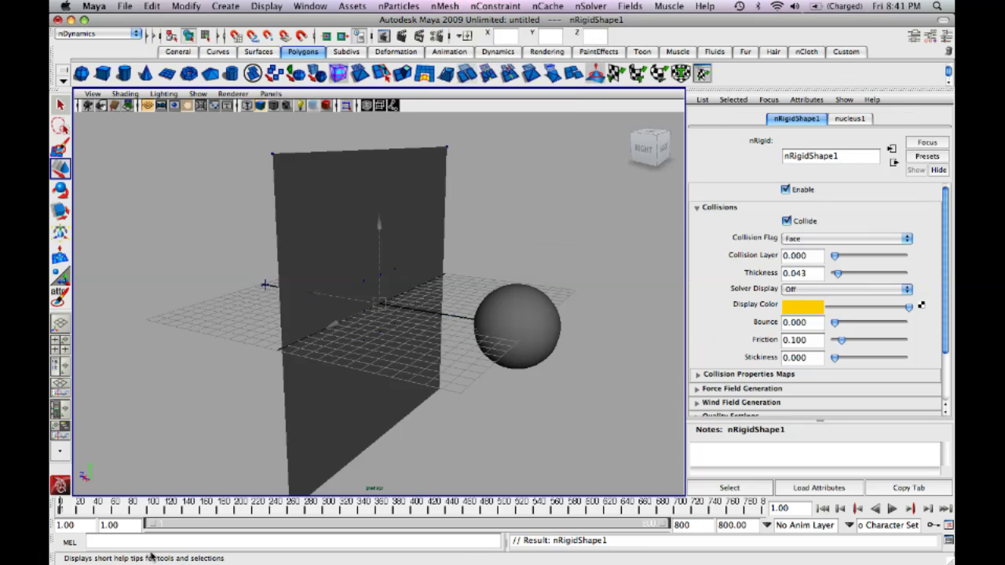
- Animate the sphere through the cloth along Z, keying its position on the far side at frame 40
key(alt+v)
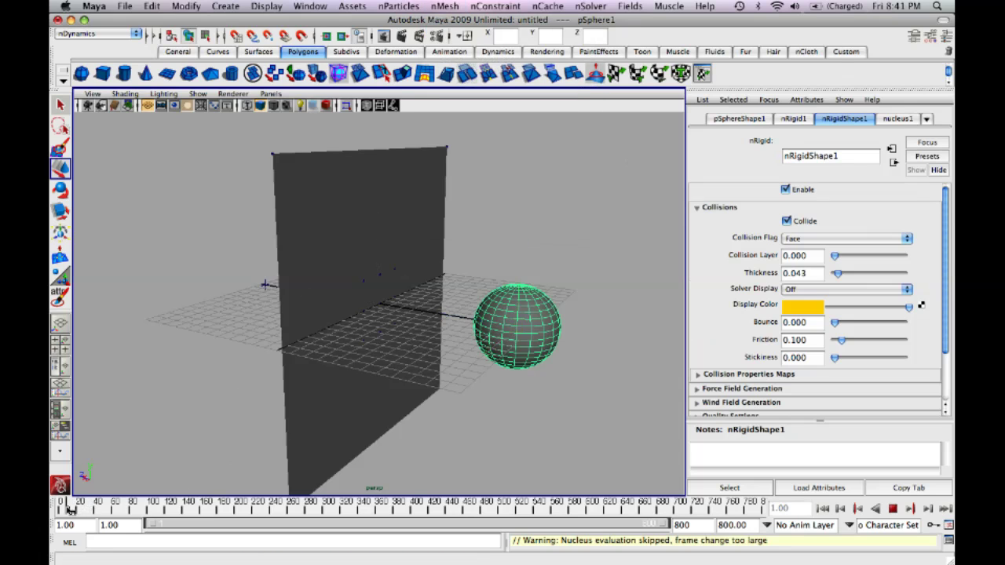
key(alt+v)
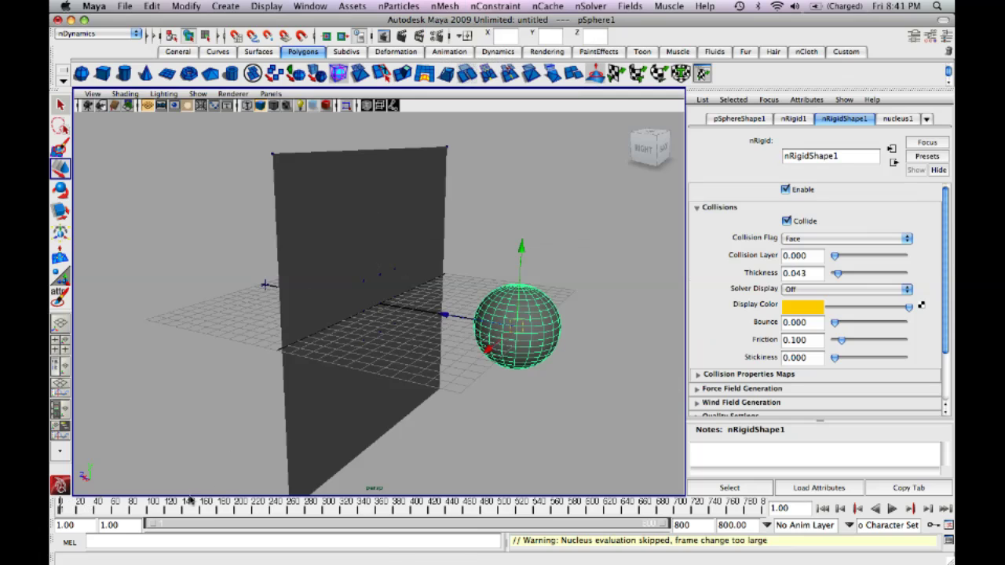
alt+drag(432, 336, 450, 343)
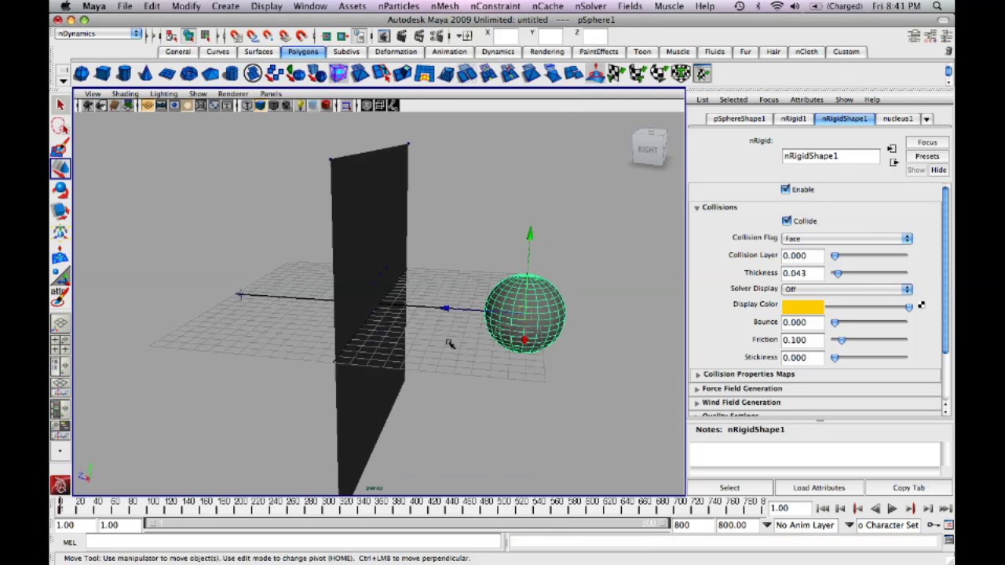
drag(133, 508, 126, 509)
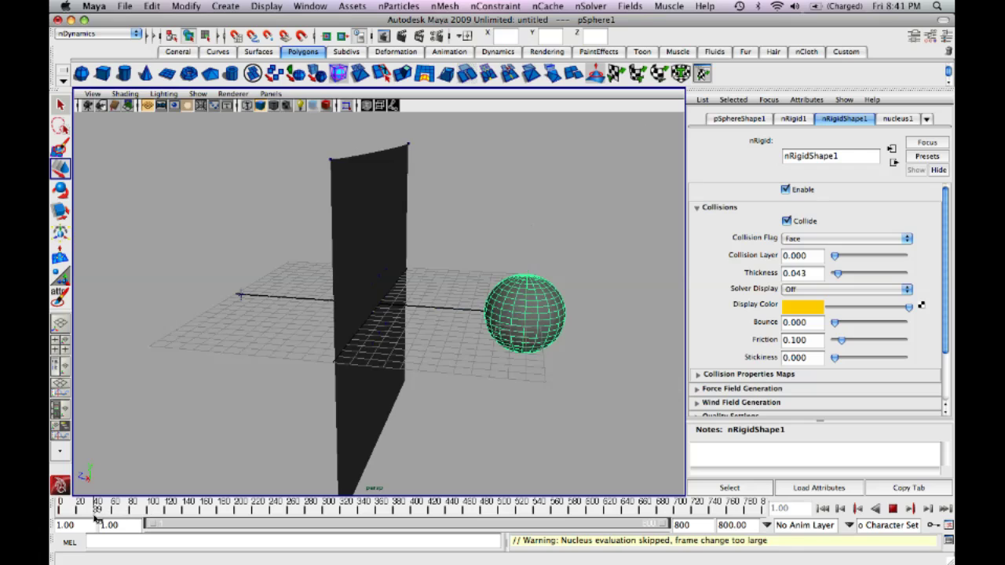
drag(95, 516, 96, 510)
drag(443, 310, 168, 314)
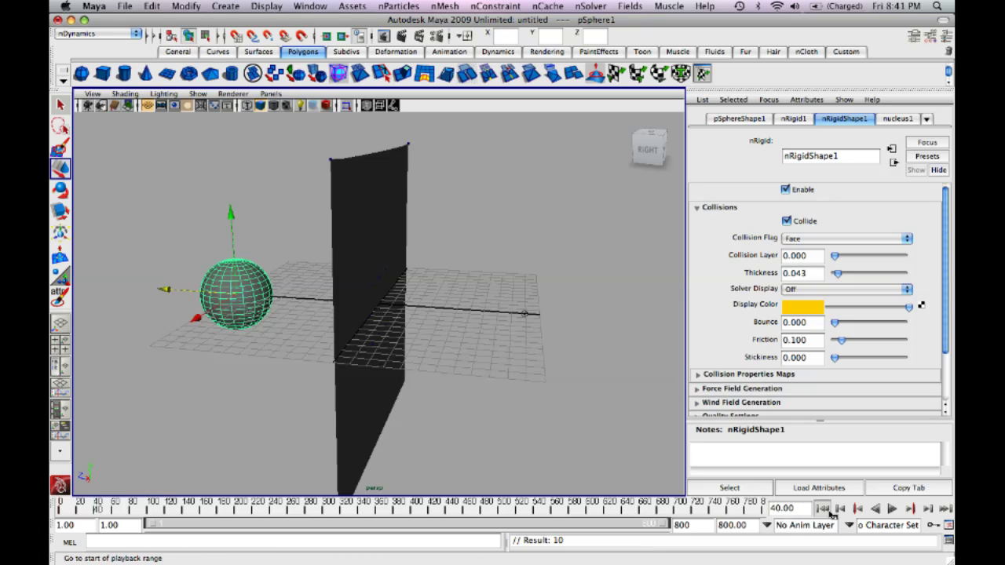
- Play the simulation from the first frame and watch the sphere hit the cloth from several sides
click(825, 510)
click(893, 509)
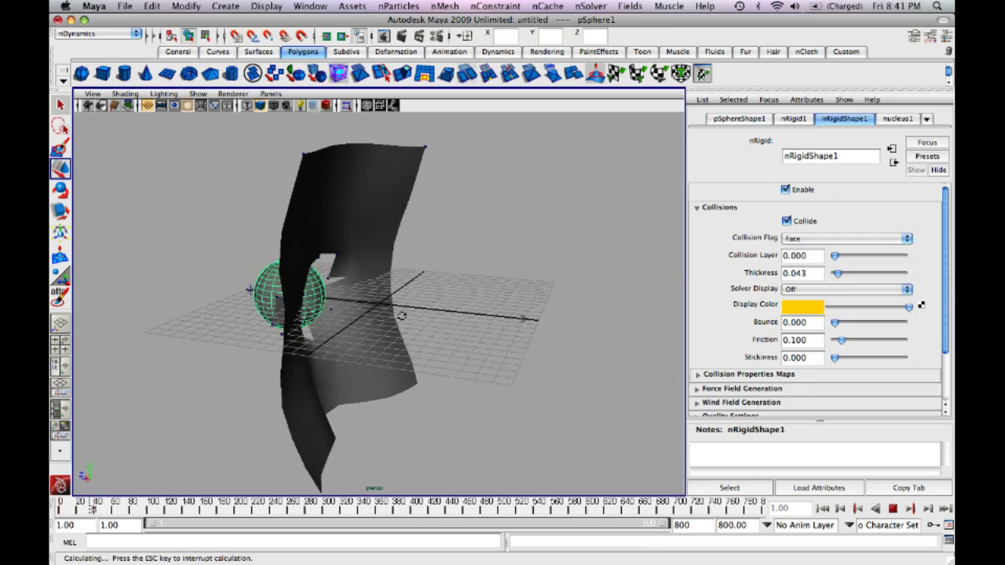
alt+drag(494, 351, 546, 324)
alt+drag(385, 336, 329, 339)
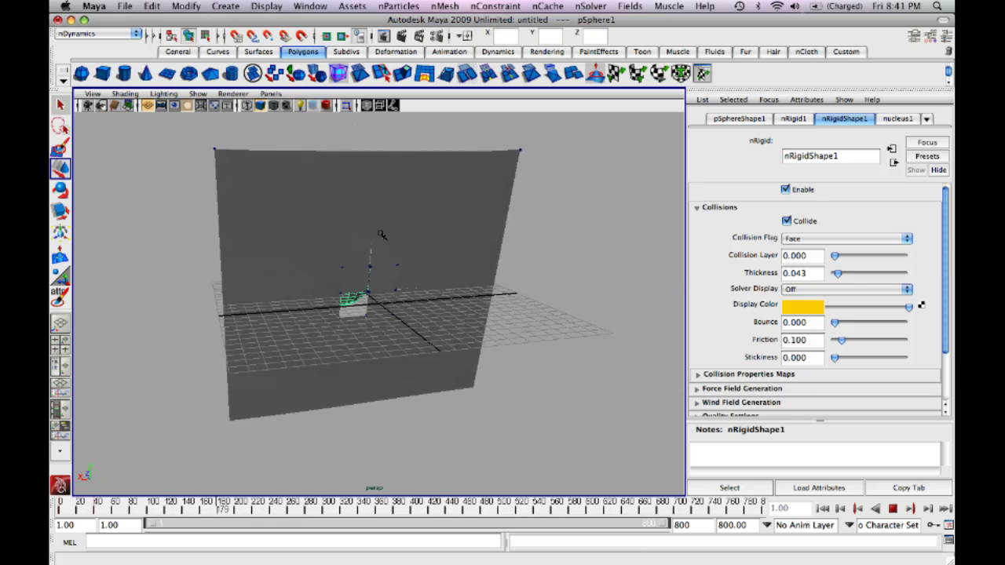
alt+drag(470, 264, 648, 295)
click(430, 229)
click(518, 252)
alt+drag(399, 300, 433, 309)
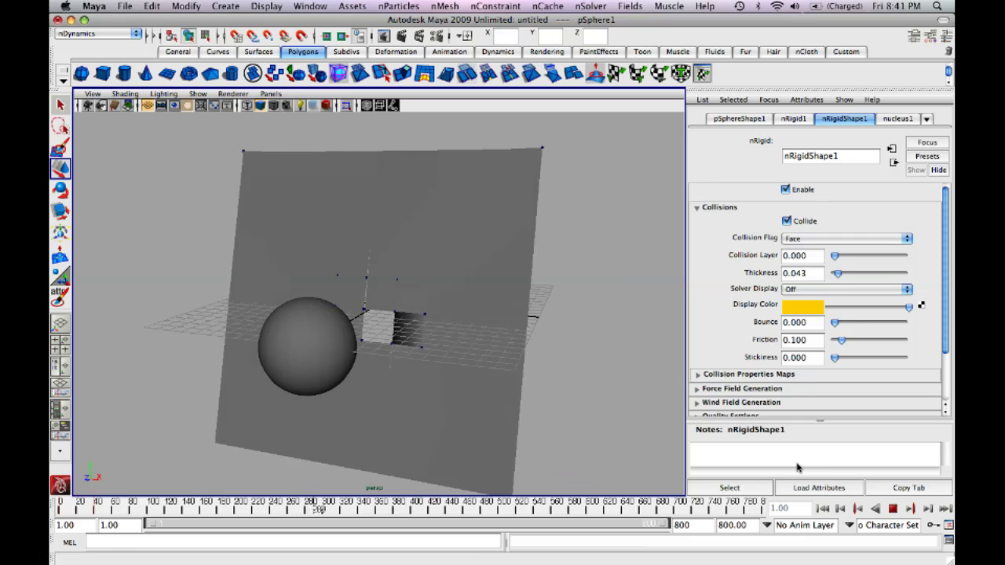
- Stop playback, clear the selection and examine the torn area at the cloth's centre from both sides
click(894, 512)
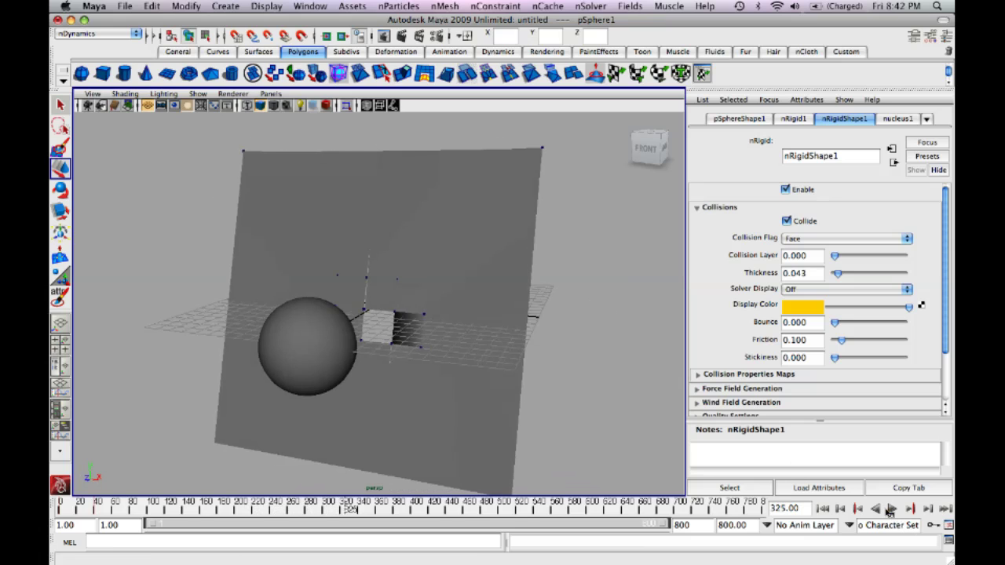
click(533, 326)
alt+drag(518, 322, 387, 310)
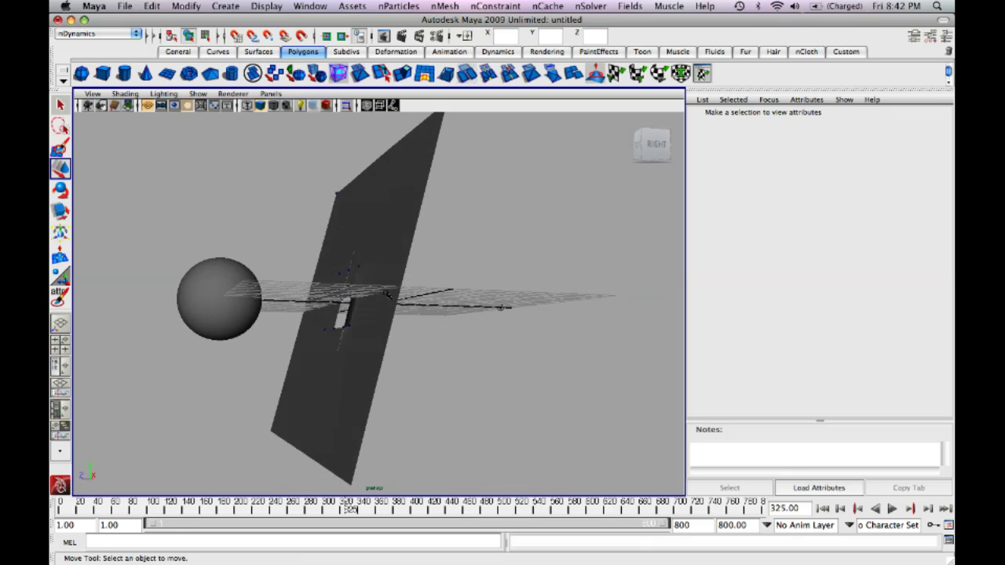
alt+drag(408, 170, 313, 194)
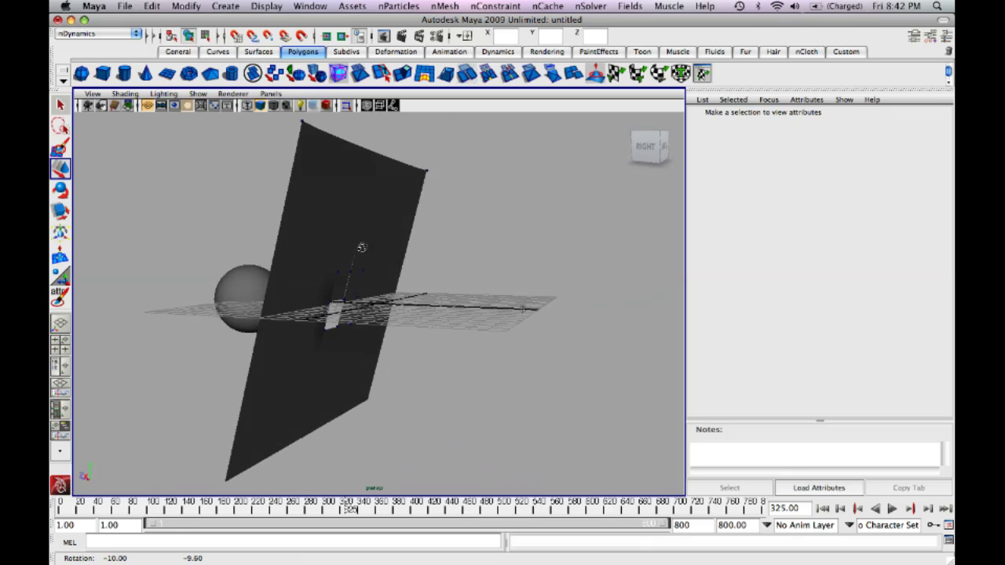